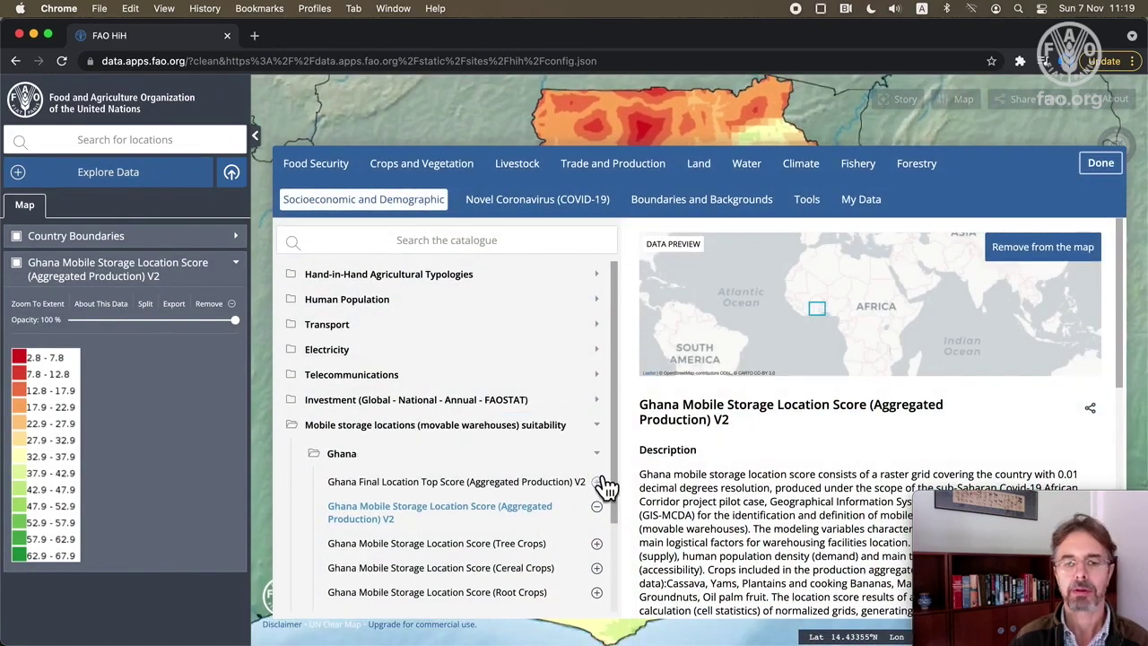
# Add the Ghana Final Location Top Score layer to the map.
pyautogui.click(597, 482)
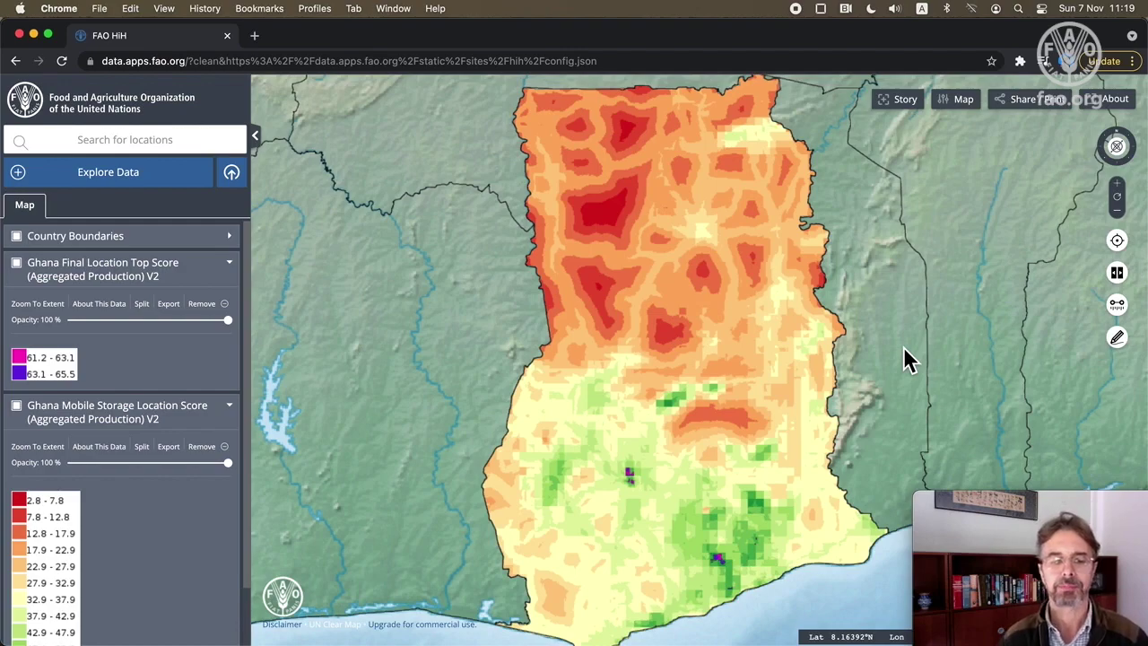
pyautogui.click(197, 177)
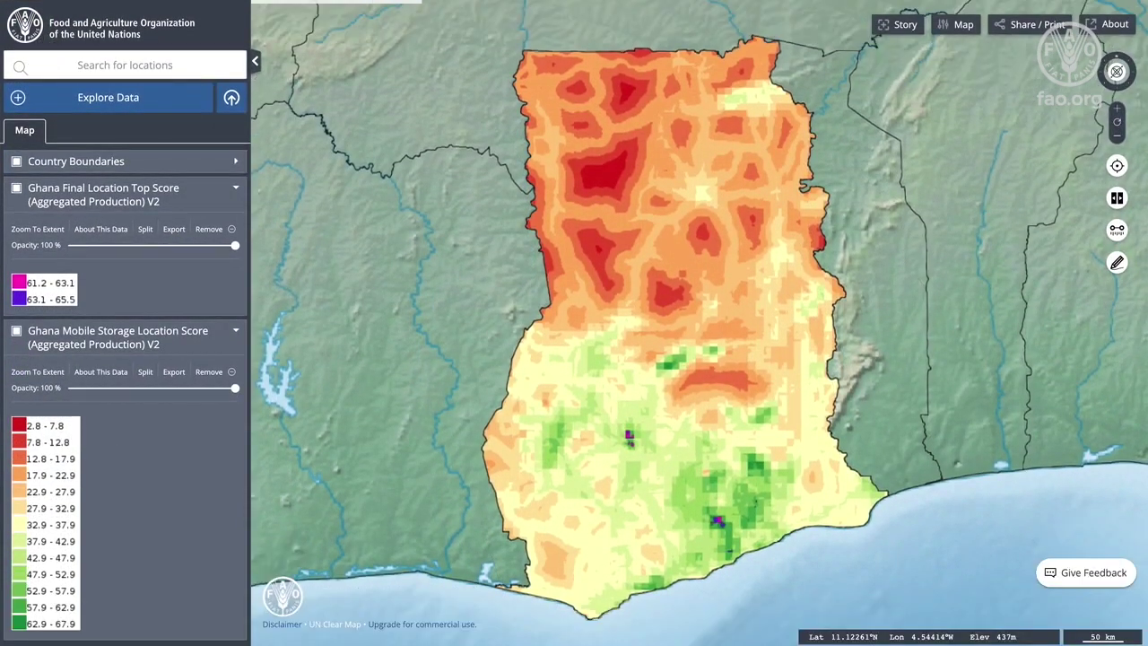
# Replace both Ghana layers with ASI Near Real Time from Crops and Vegetation > ASIS Seasonal Indicators.
pyautogui.click(204, 231)
pyautogui.click(209, 230)
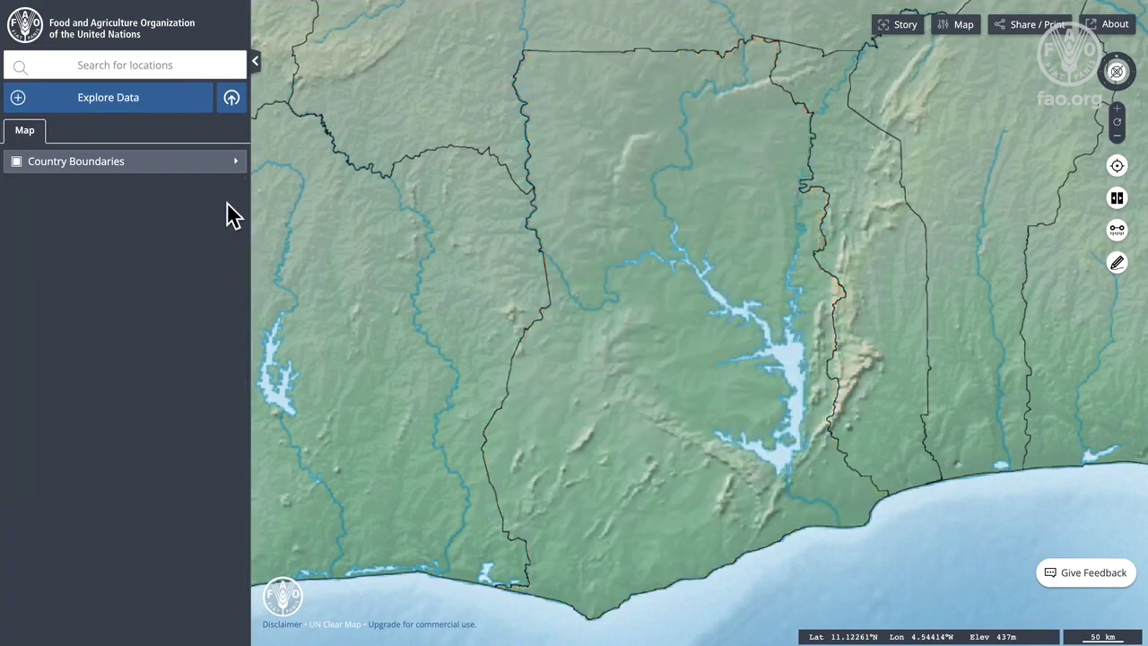
pyautogui.click(171, 113)
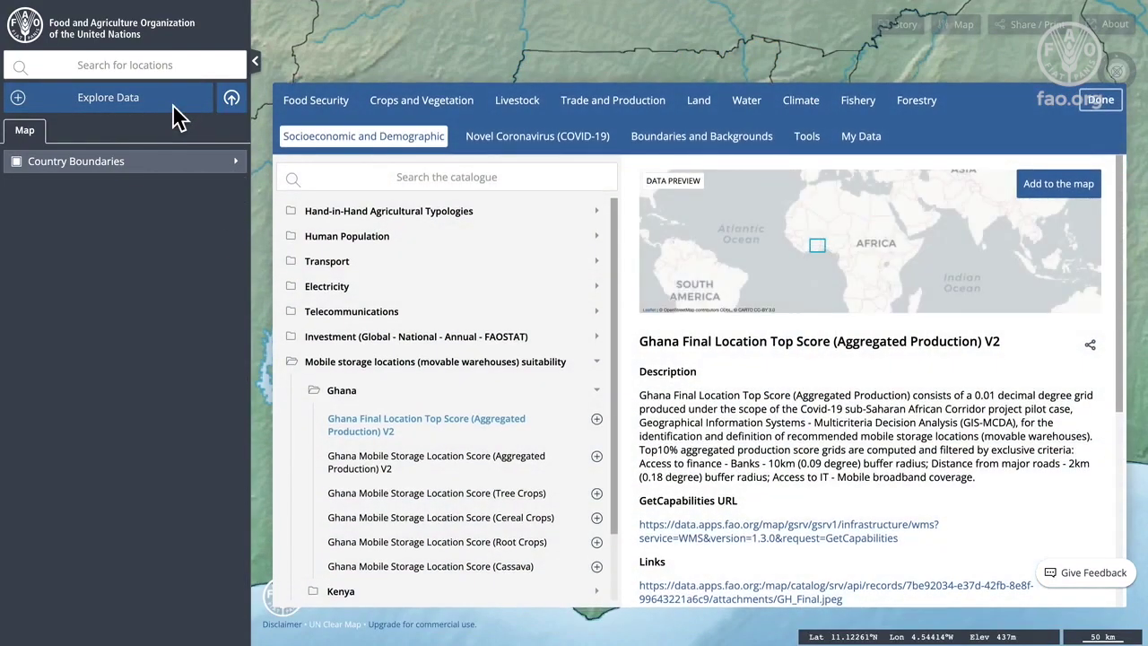
pyautogui.click(428, 104)
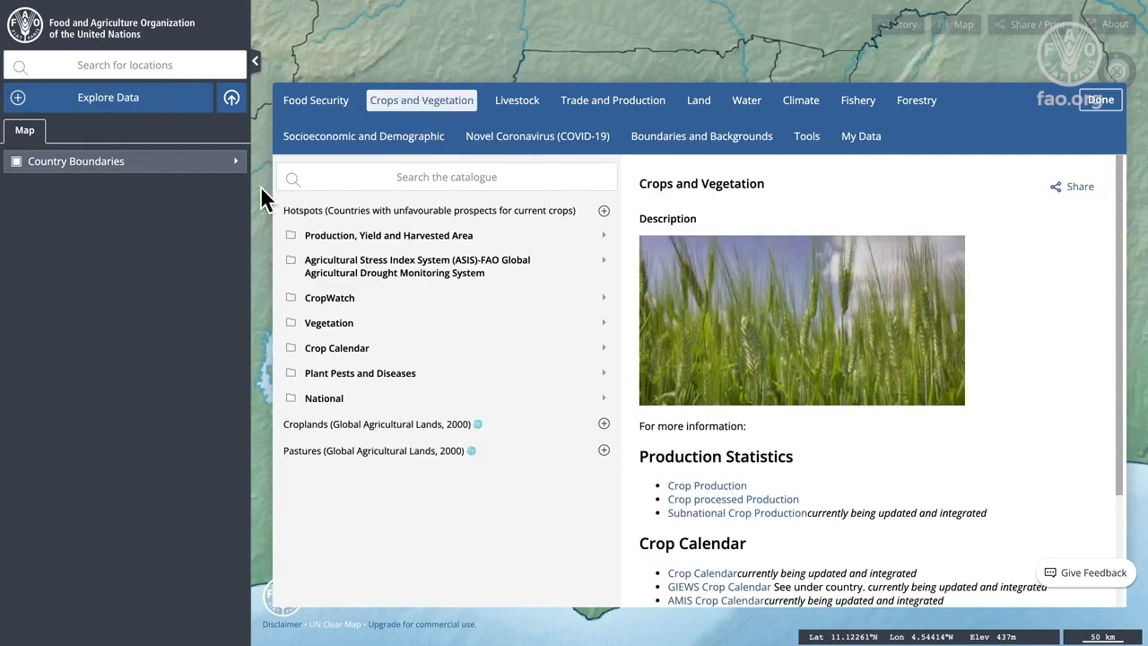
pyautogui.click(446, 262)
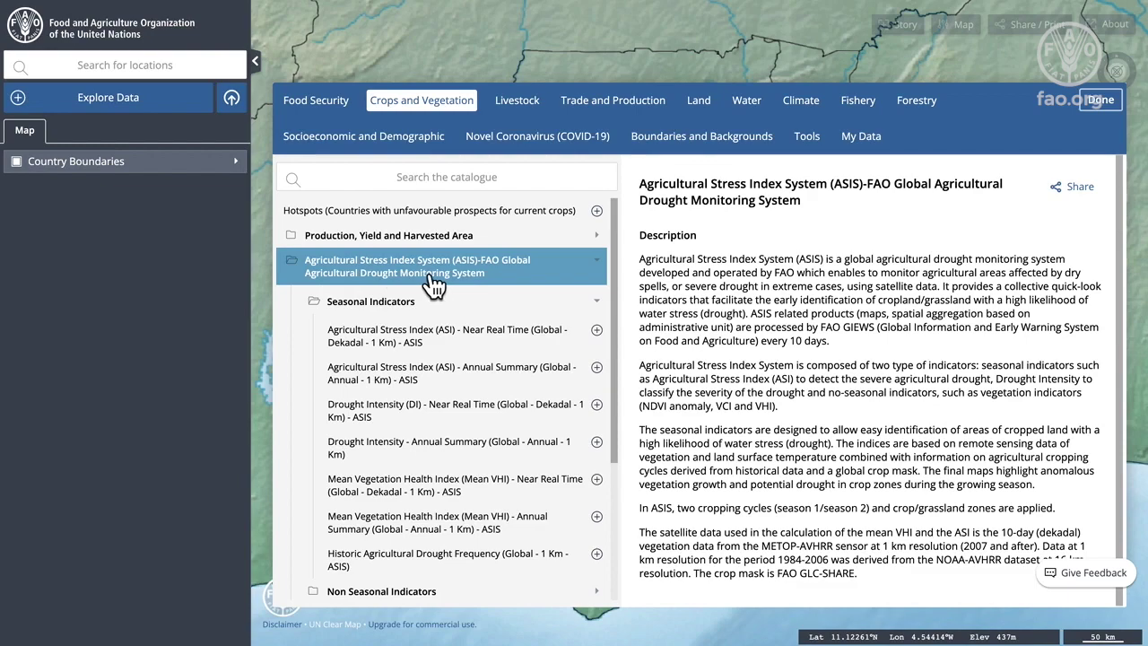
pyautogui.click(420, 349)
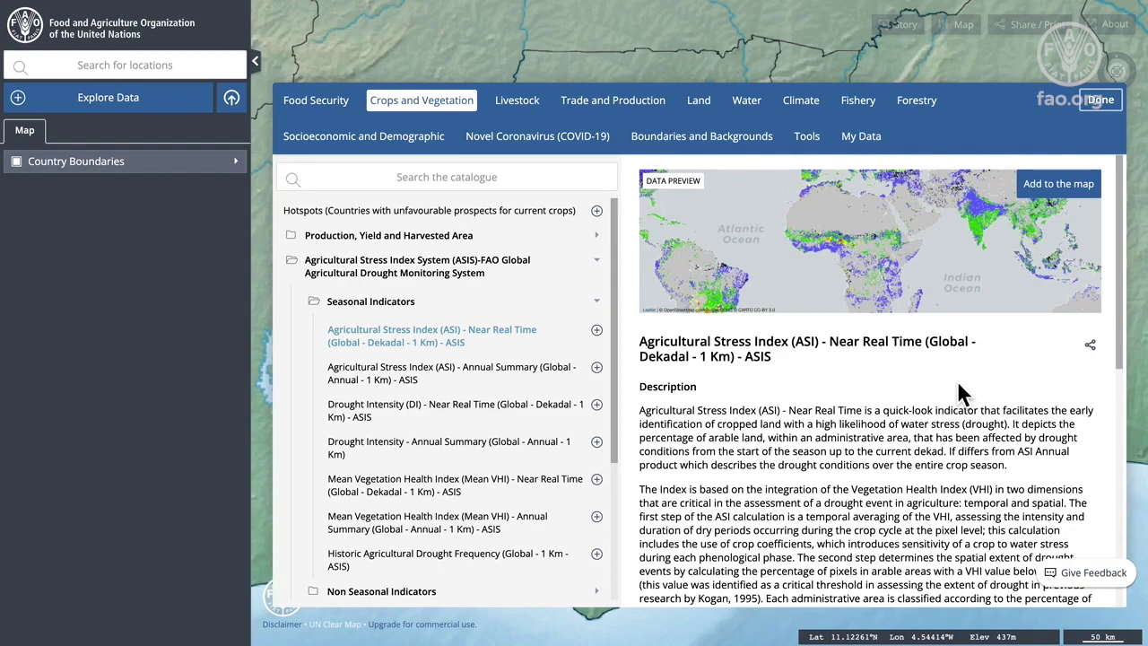
pyautogui.scroll(-1, 947, 380)
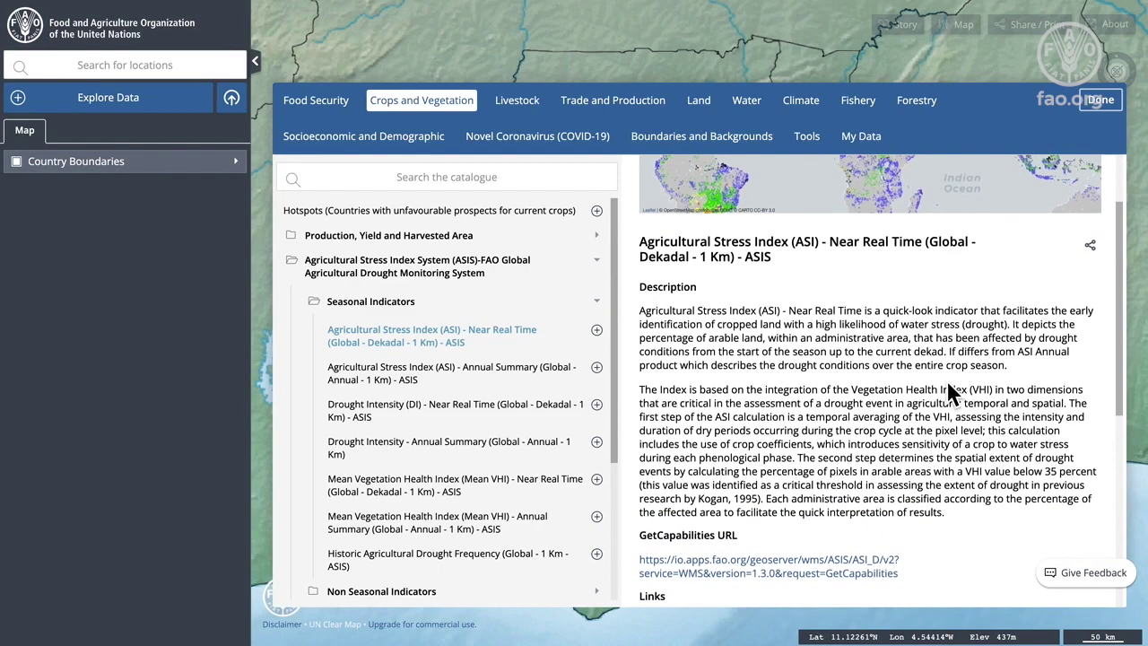
pyautogui.click(597, 332)
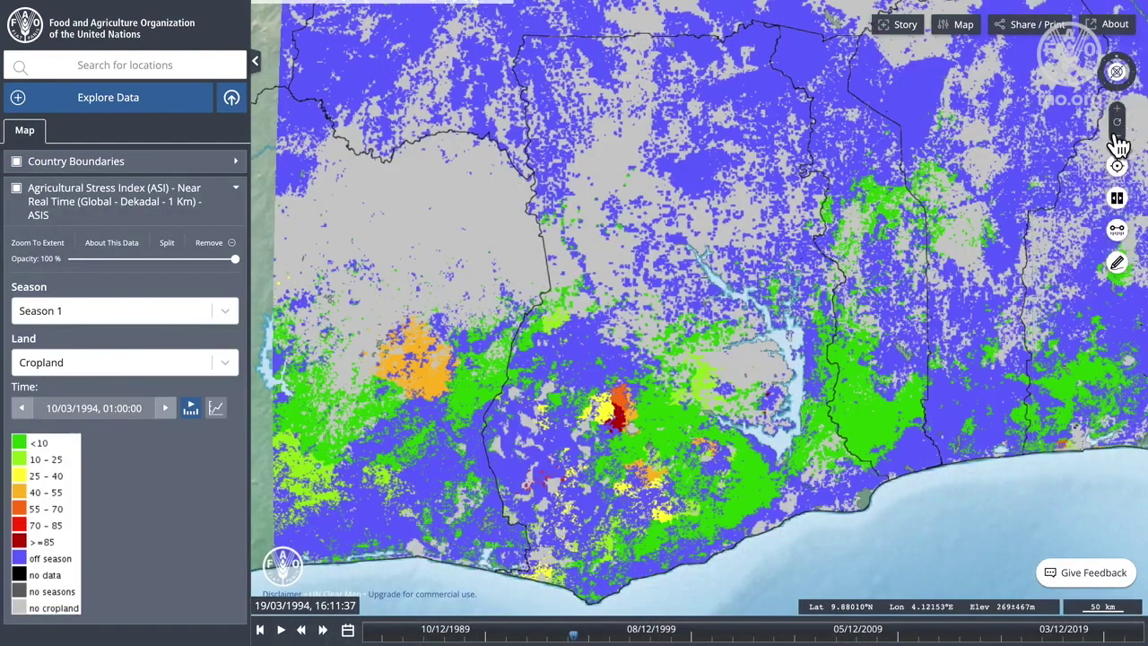
# Centre the globe on Africa and set the ASI layer's date to the 20/10/2021 dekad.
pyautogui.click(1118, 134)
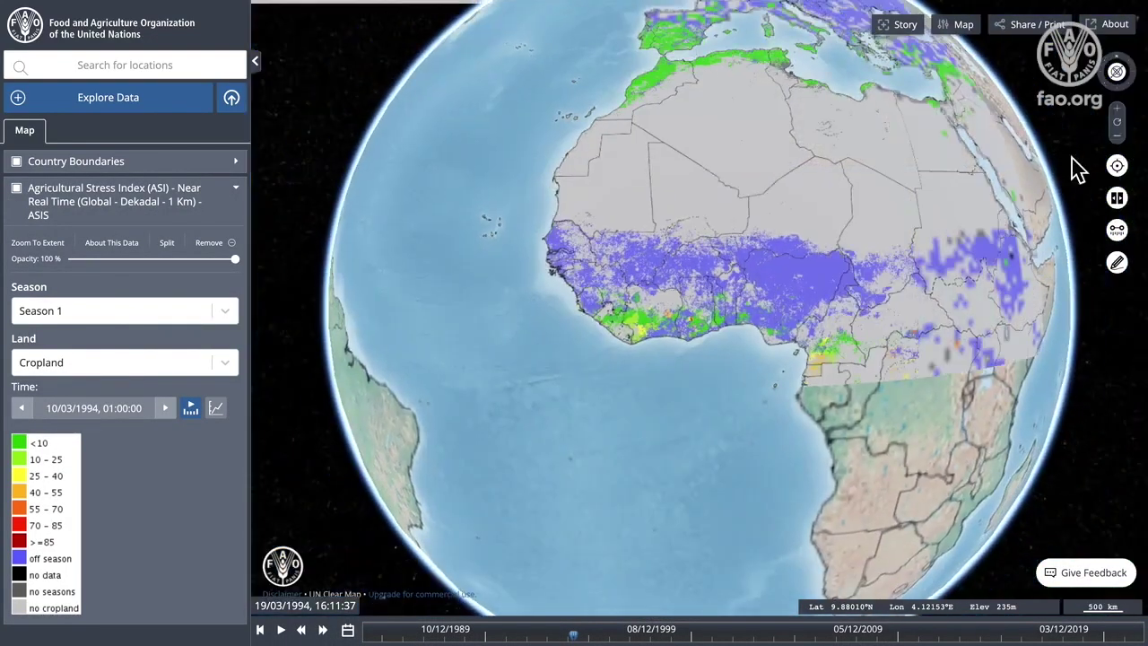
pyautogui.moveTo(885, 267); pyautogui.dragTo(718, 289)
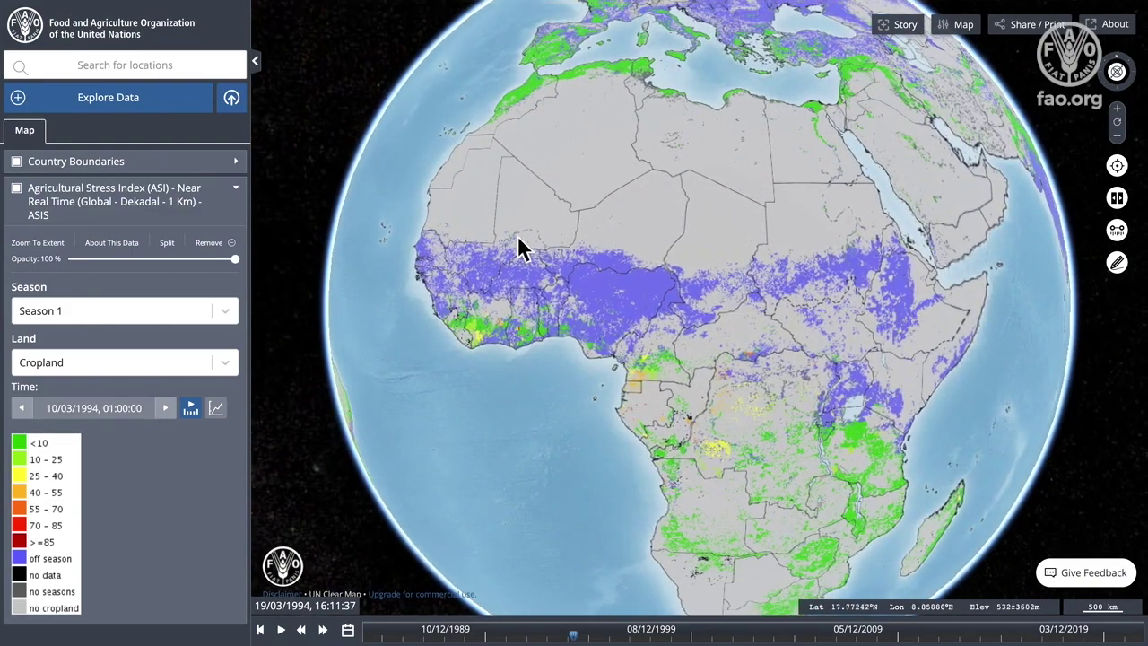
pyautogui.click(123, 419)
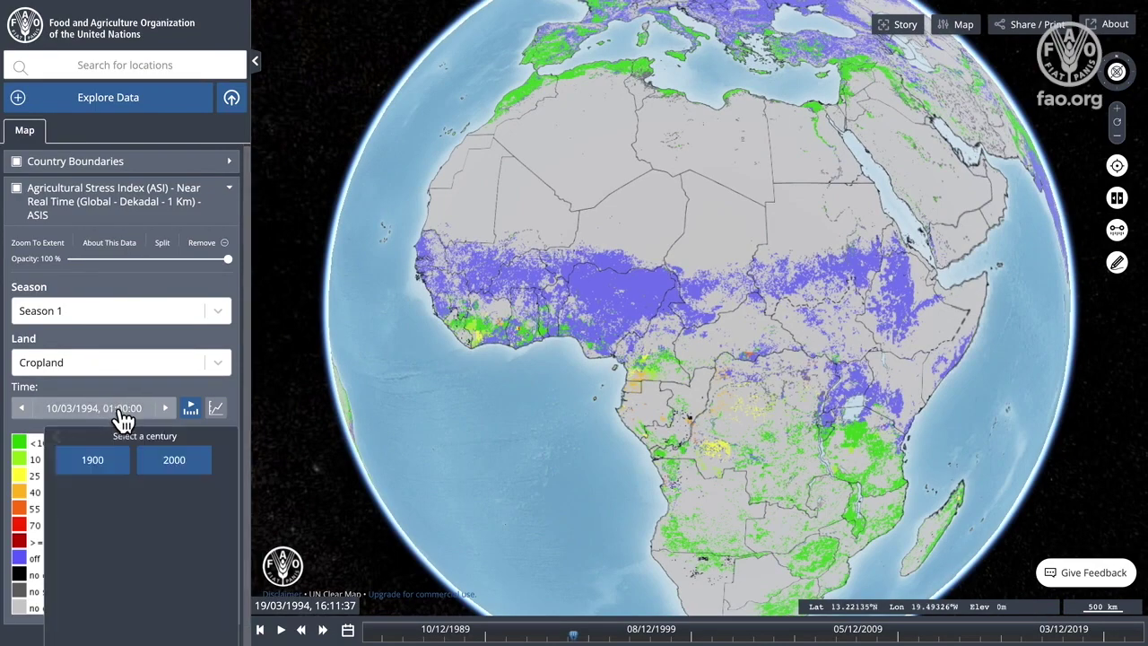
pyautogui.click(155, 467)
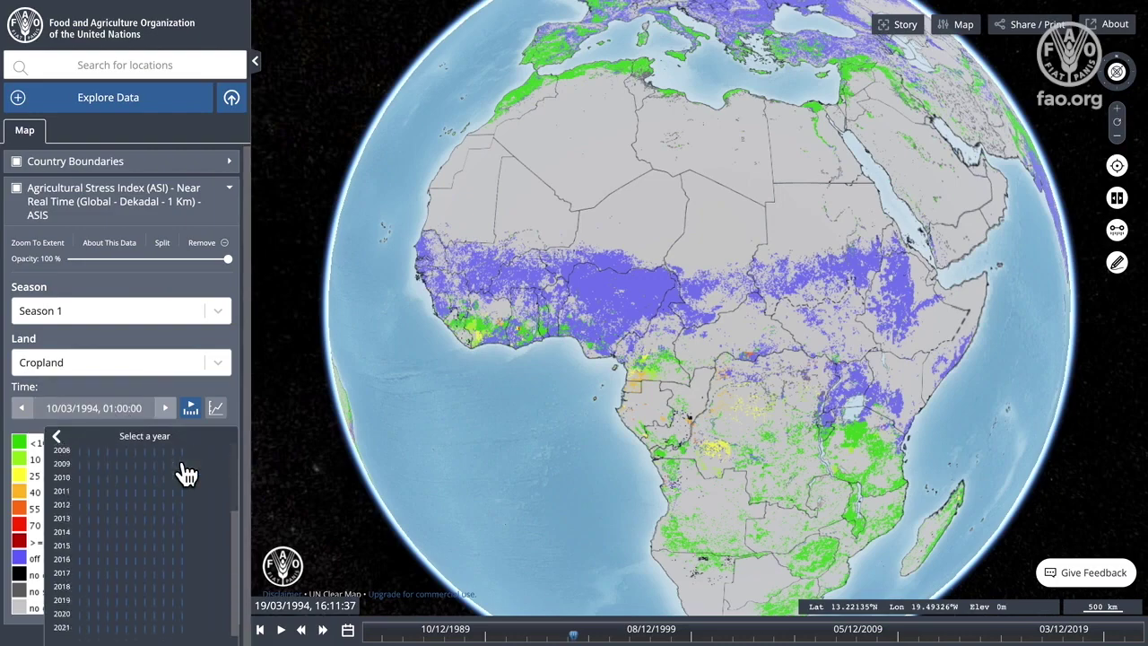
pyautogui.click(136, 627)
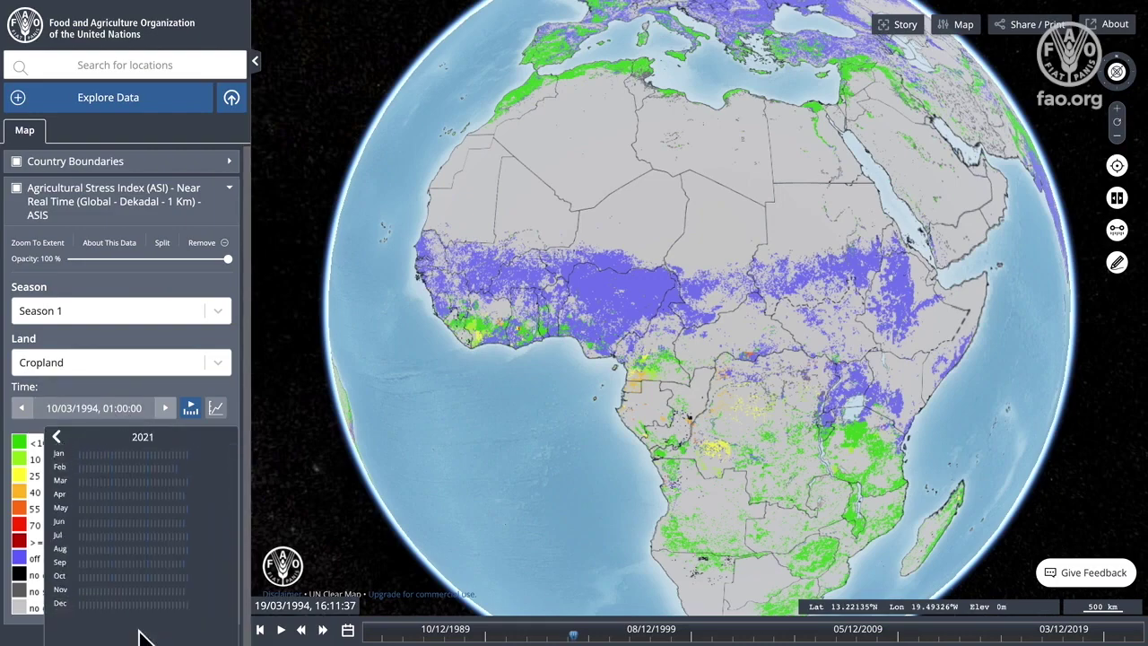
pyautogui.click(188, 592)
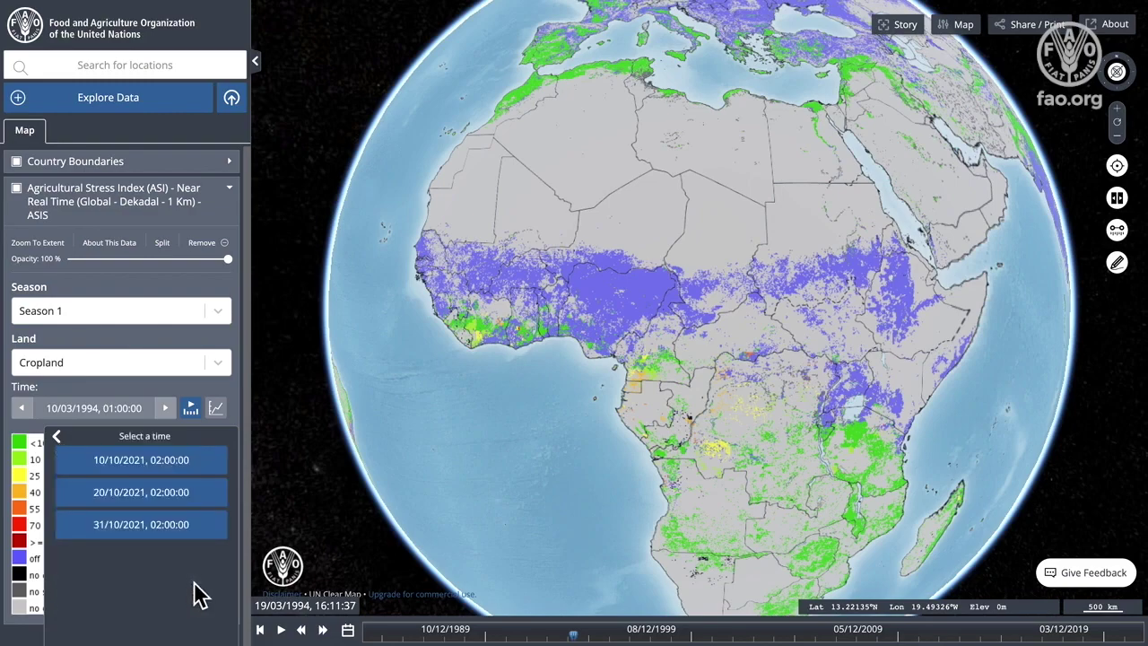
pyautogui.click(204, 535)
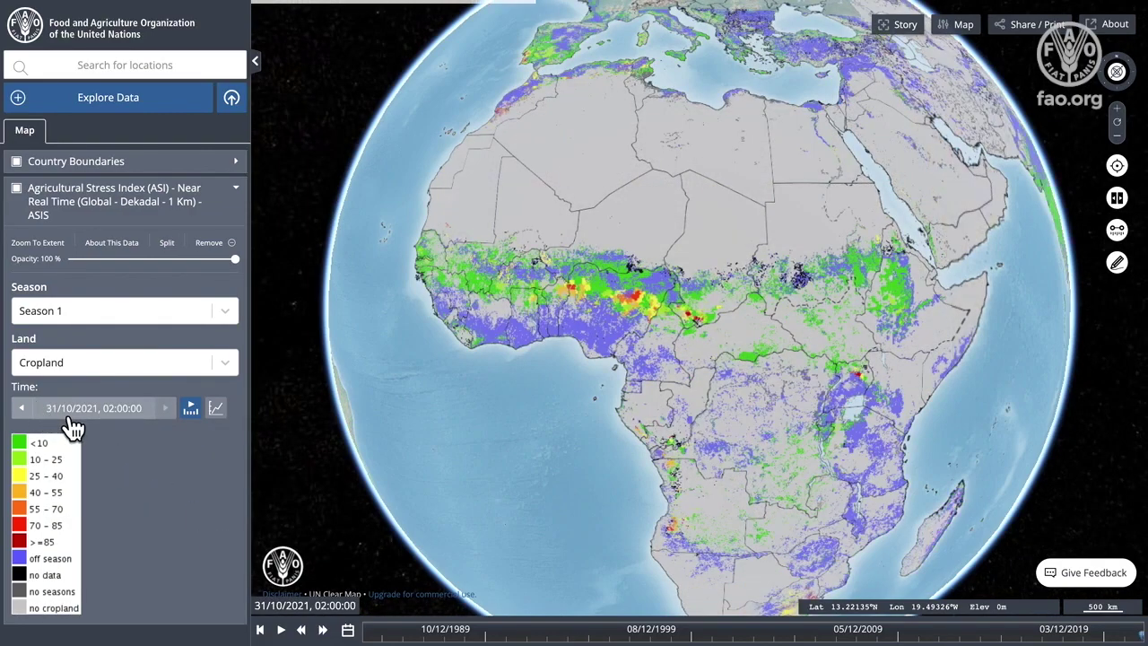
pyautogui.click(21, 409)
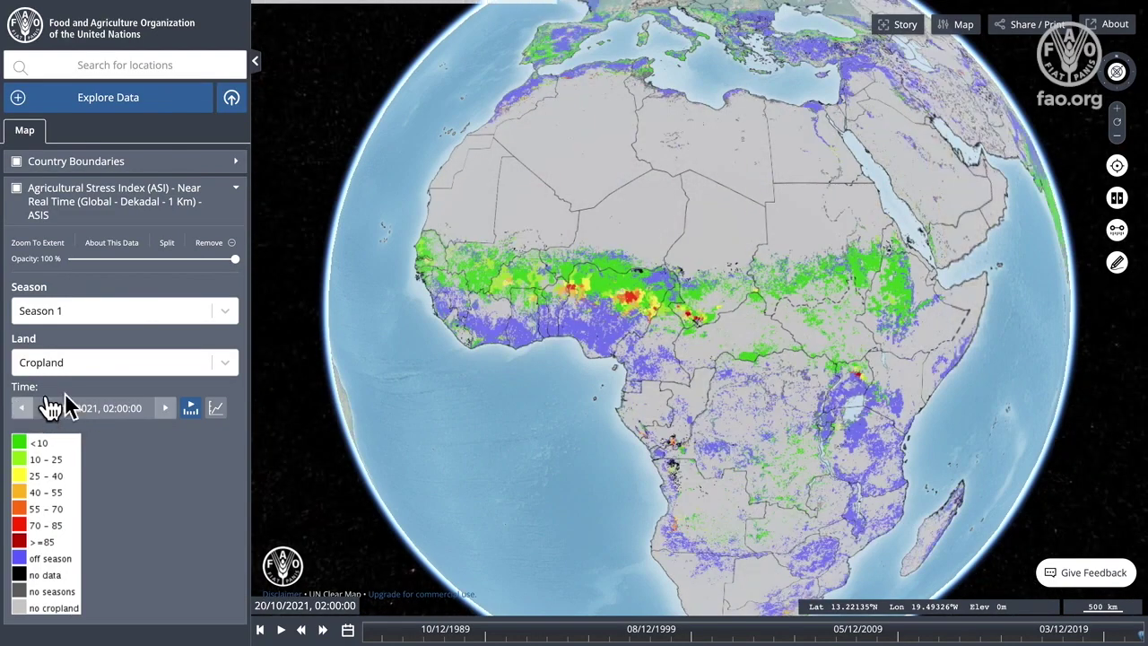
pyautogui.moveTo(792, 642)
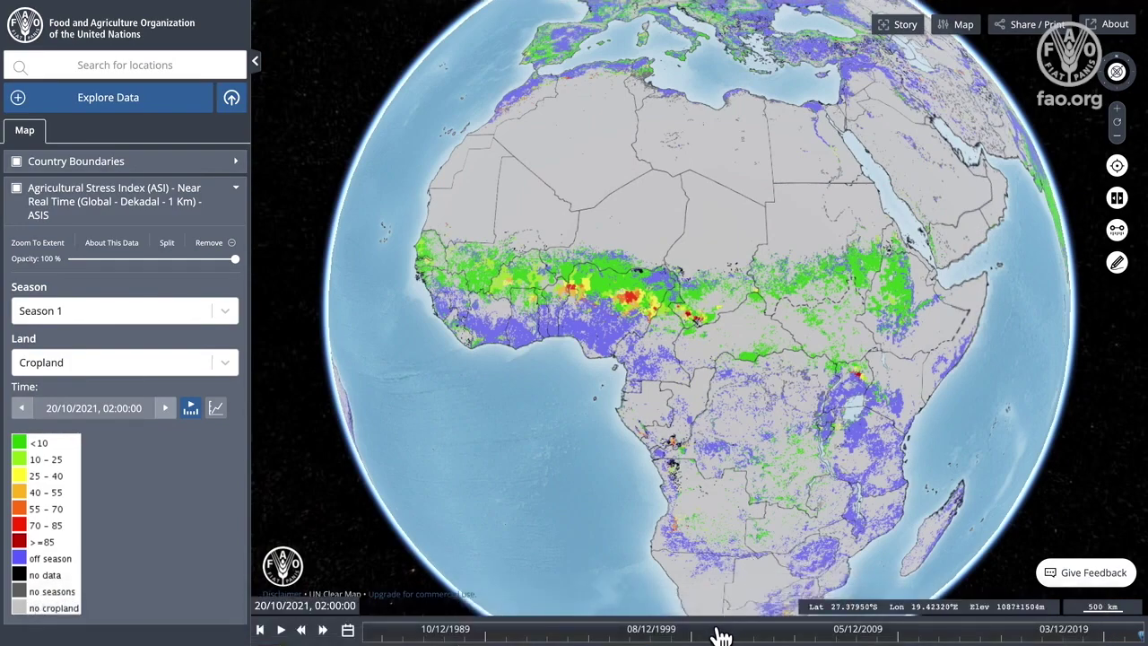
# Jump the ASI layer to the 10/03/2001 dekad and check a West African point's stress value.
pyautogui.click(720, 637)
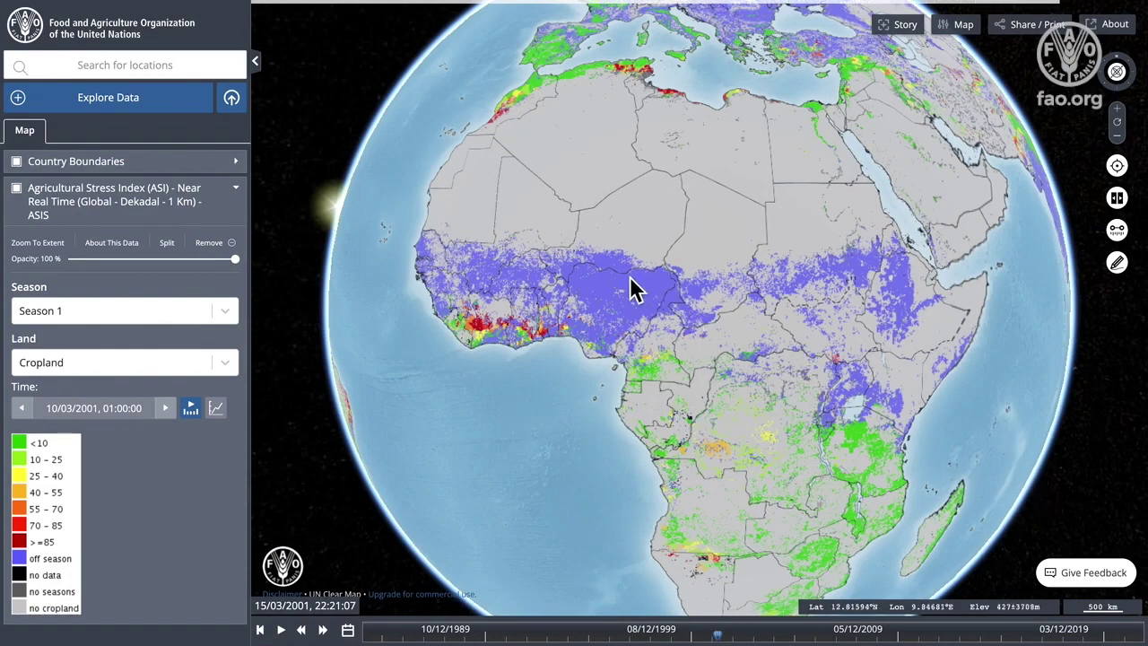
pyautogui.click(481, 341)
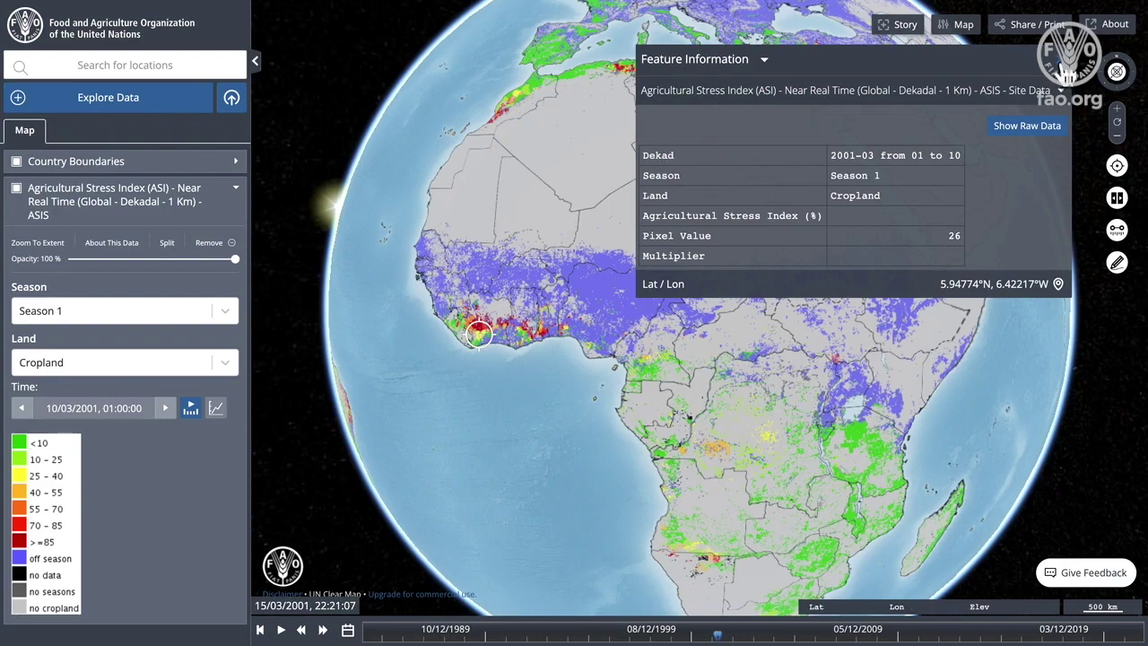
pyautogui.click(1067, 72)
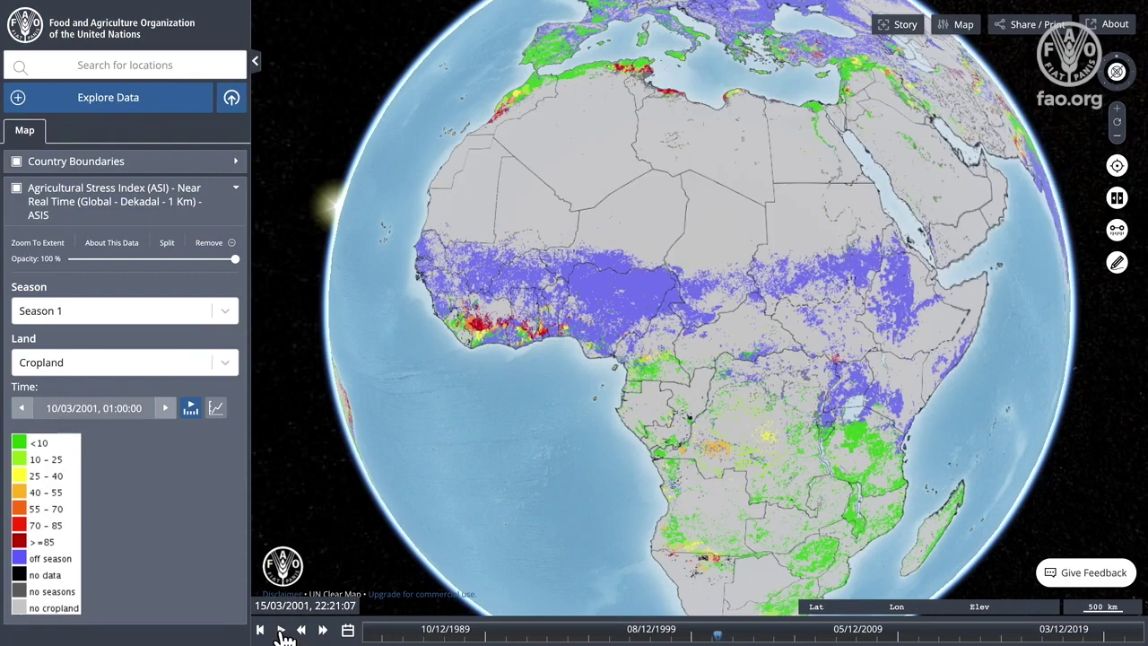
# Animate the ASI time series while turning toward East Asia, pausing at 10/05/2001.
pyautogui.click(281, 631)
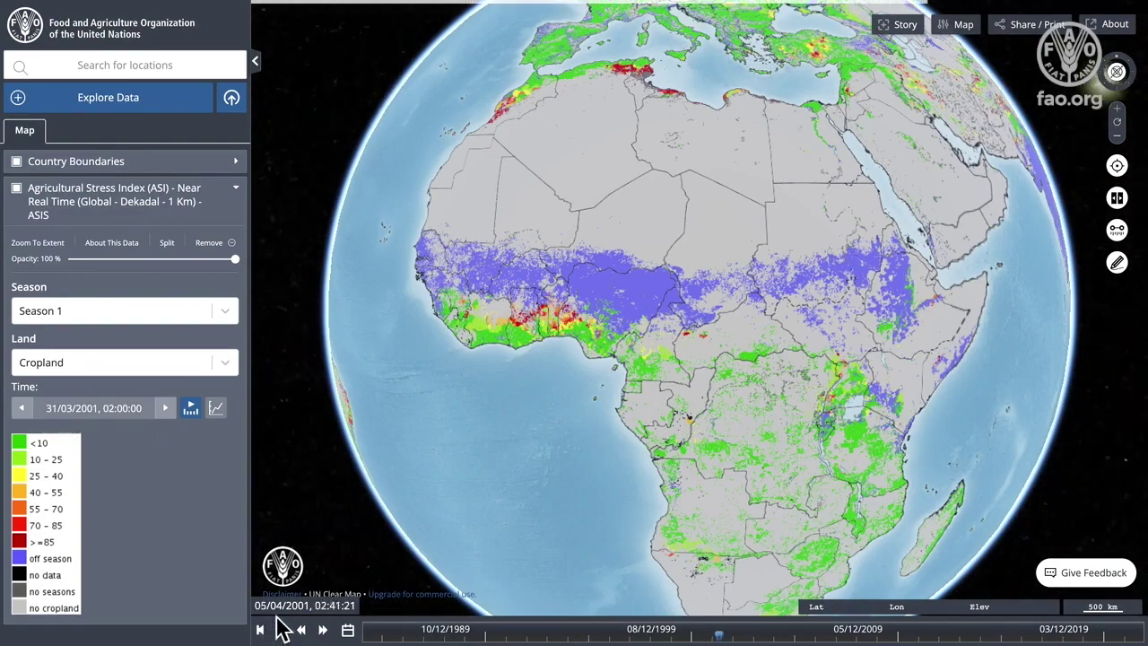
pyautogui.moveTo(1032, 239); pyautogui.dragTo(708, 310)
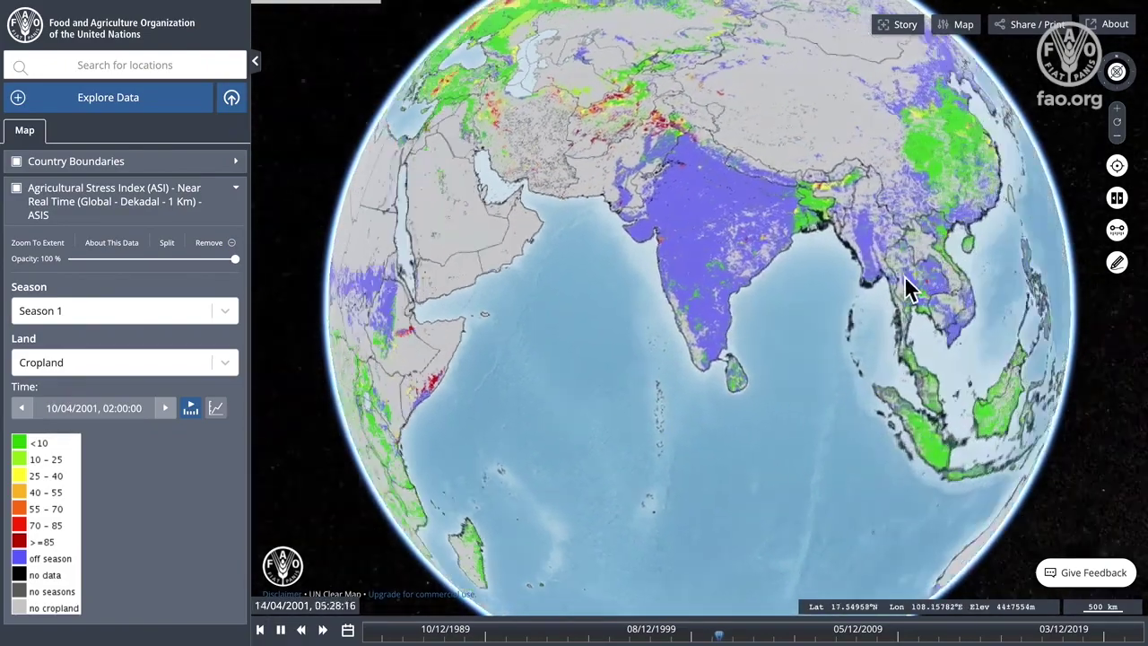
pyautogui.moveTo(905, 286); pyautogui.dragTo(618, 367)
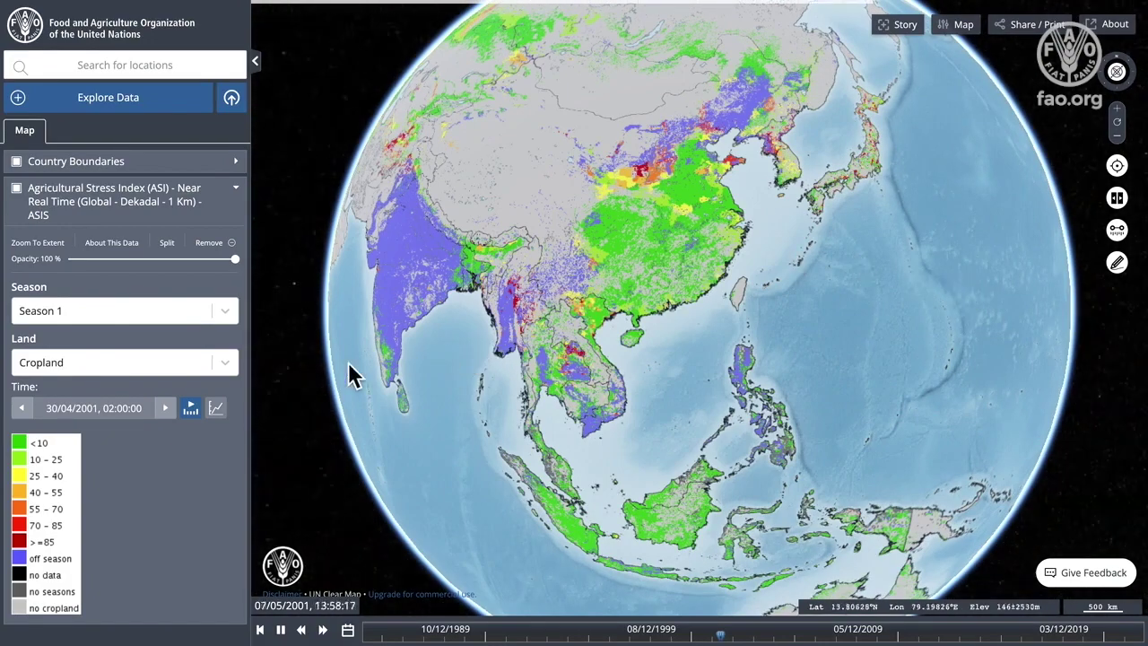
pyautogui.click(281, 630)
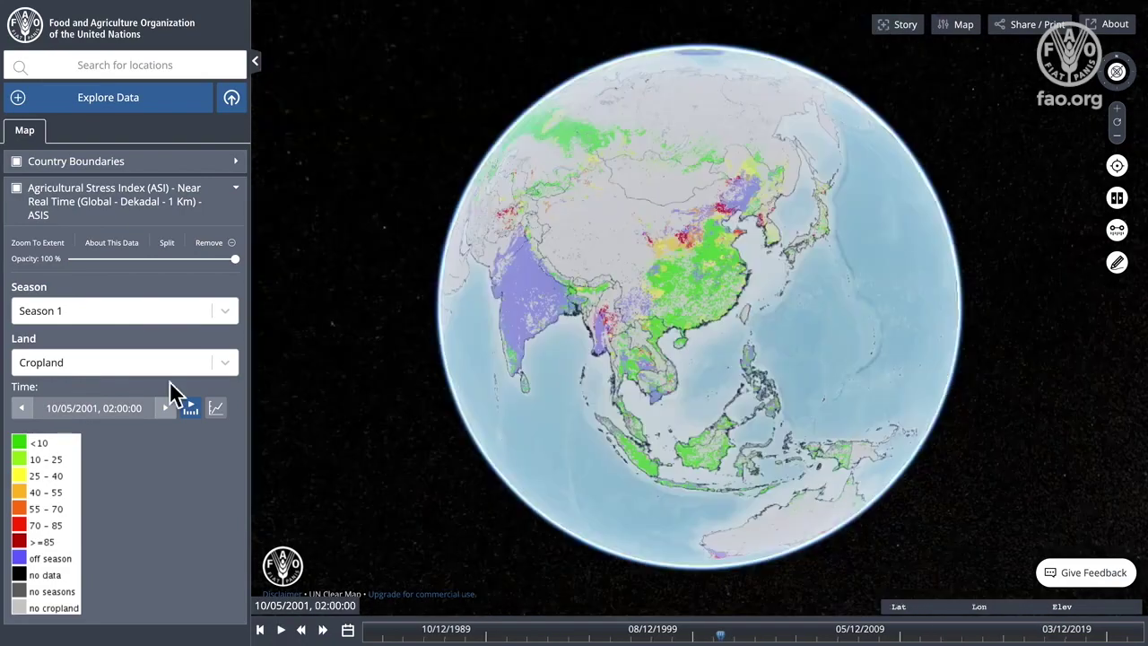
# Swap the ASI layer for Precipitation (Global - Month - 5 km) from Climate > Historical Precipitation.
pyautogui.click(210, 249)
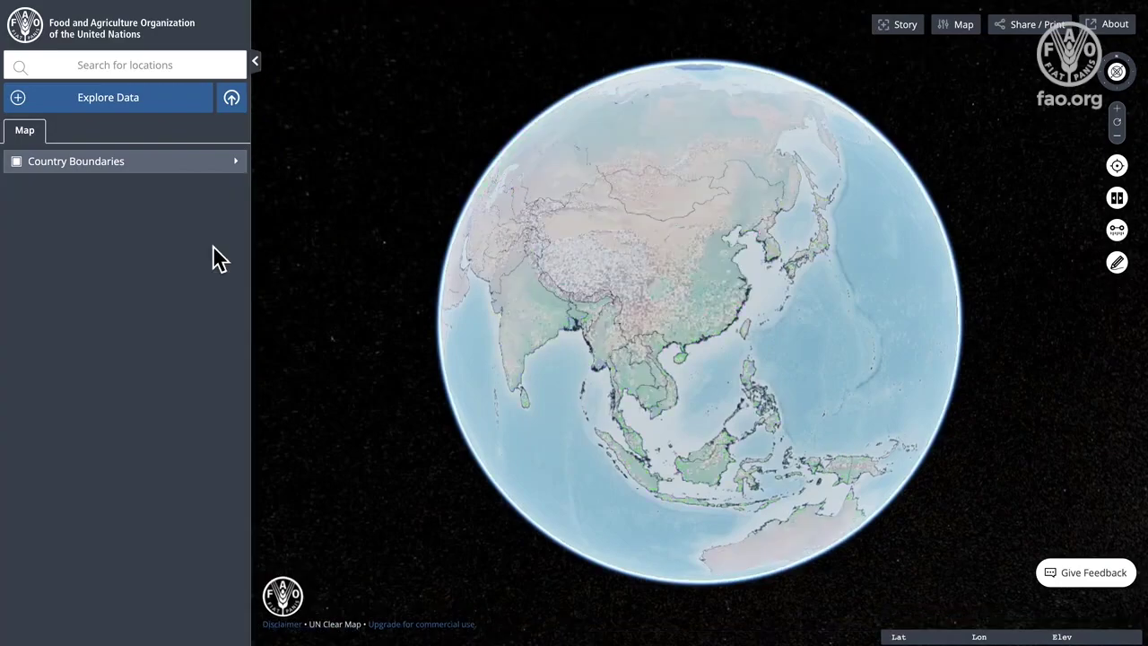
pyautogui.click(193, 113)
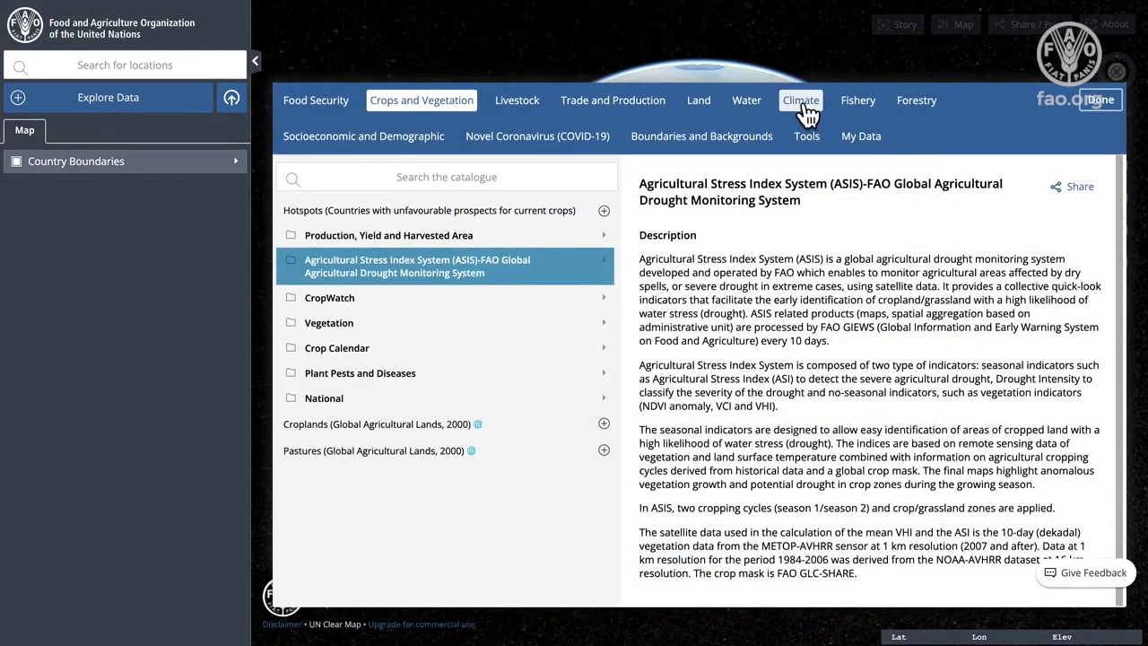
pyautogui.click(805, 109)
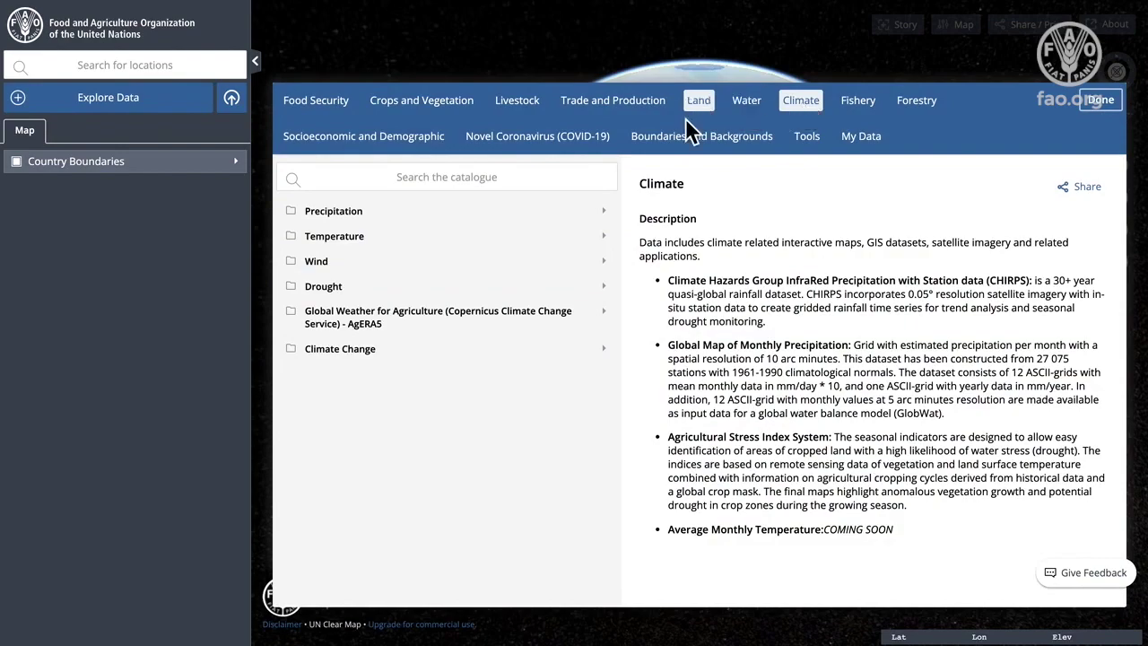
pyautogui.click(520, 222)
pyautogui.click(512, 251)
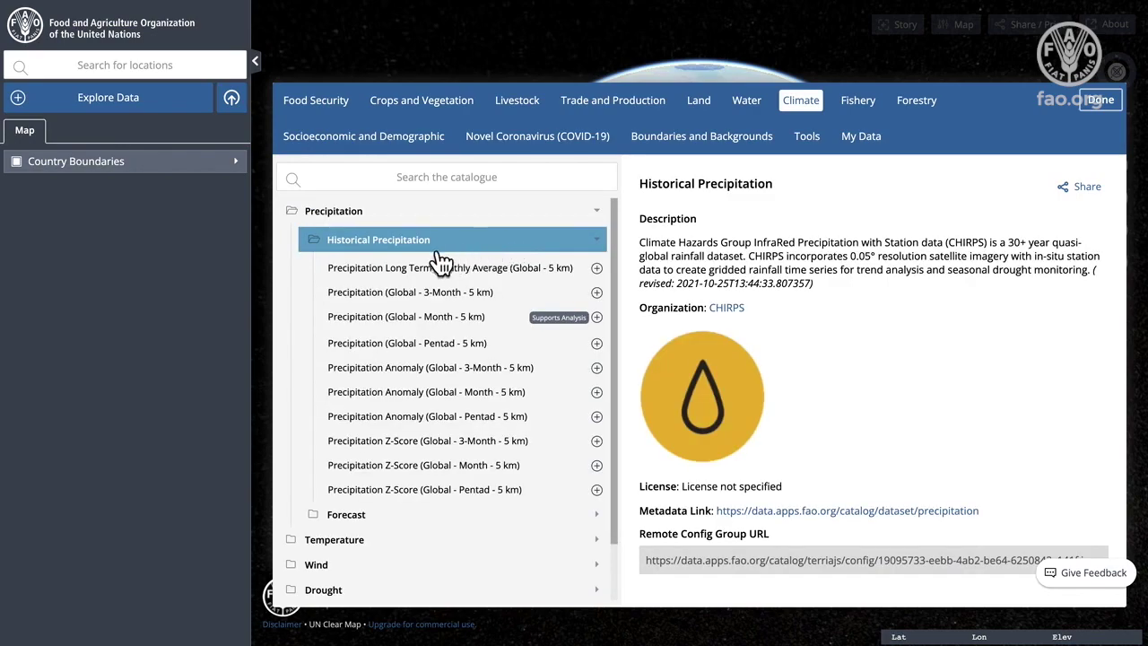
pyautogui.click(424, 319)
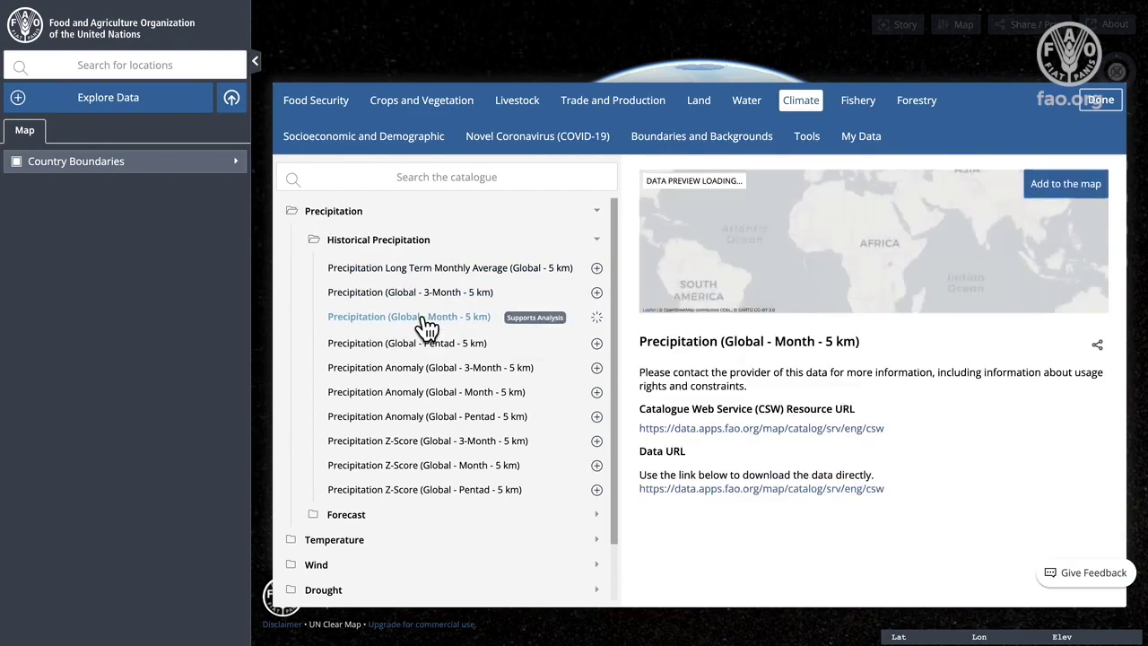
pyautogui.click(1058, 184)
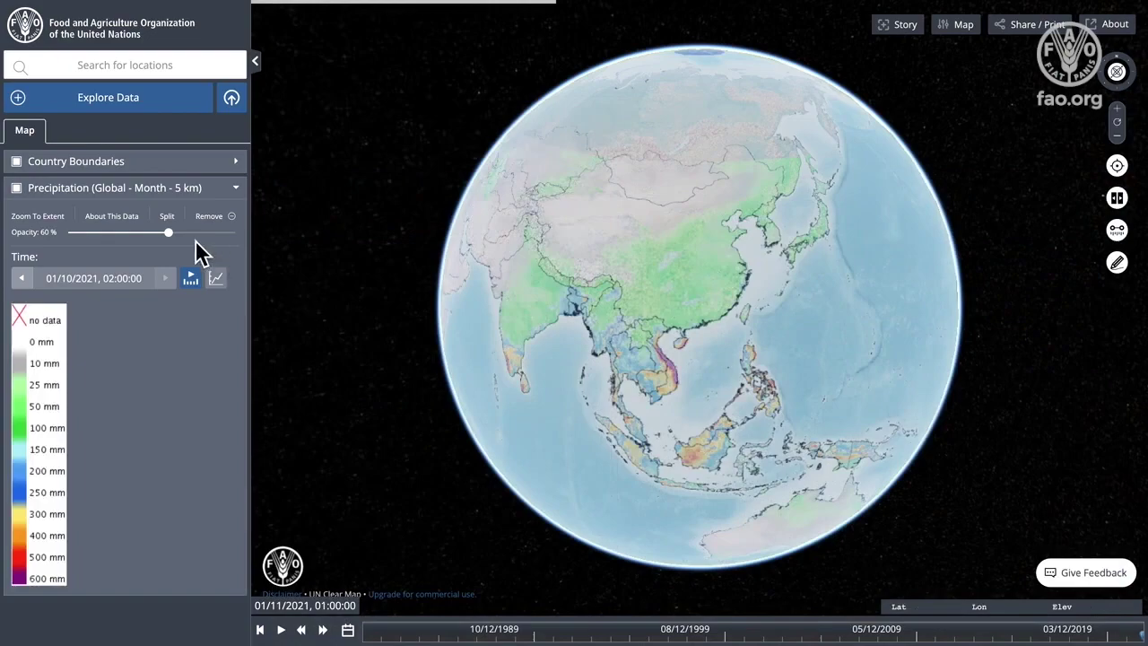
# Make the precipitation layer 100% opaque over central and southern Africa, showing 01/09/2021.
pyautogui.moveTo(168, 232); pyautogui.dragTo(248, 248)
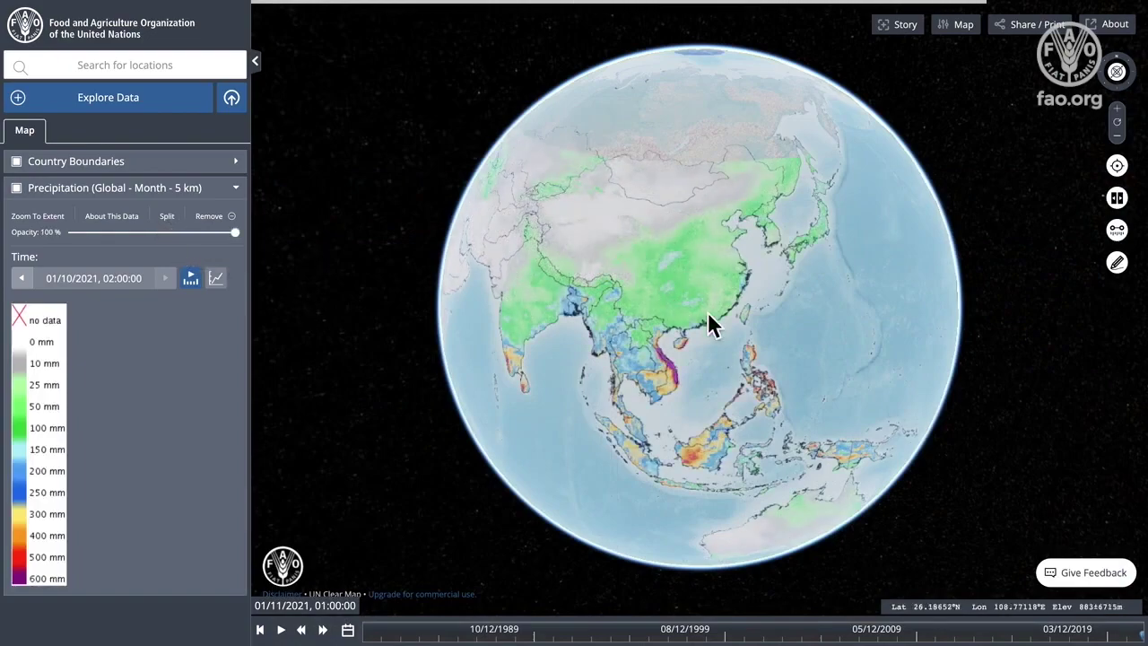
pyautogui.moveTo(563, 325); pyautogui.dragTo(783, 323)
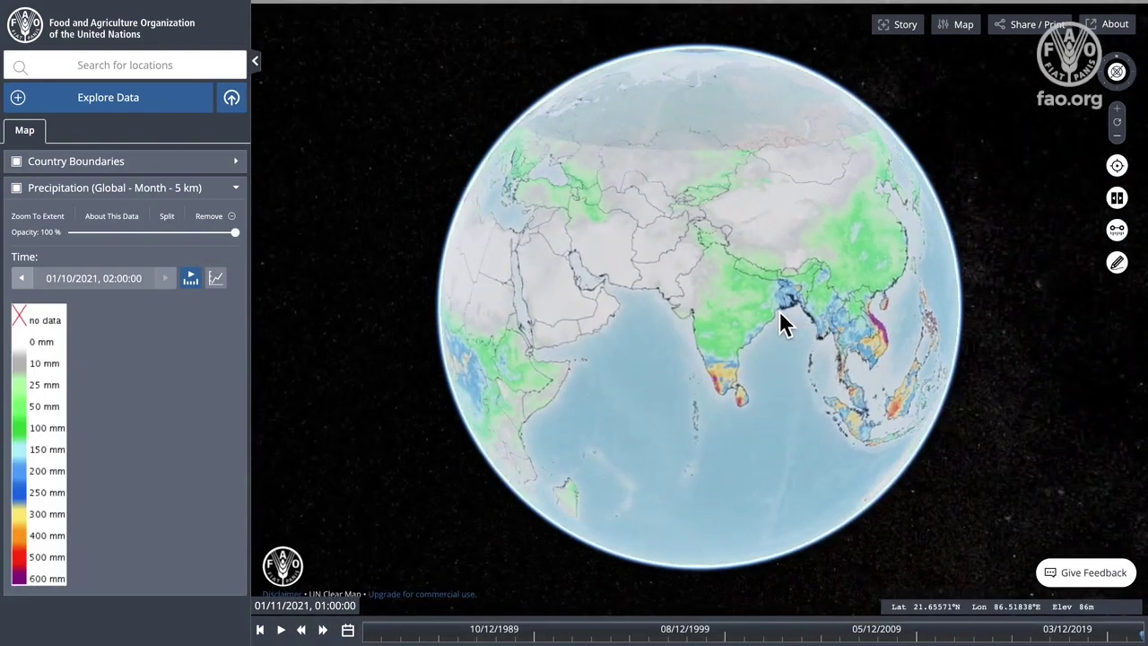
pyautogui.click(1117, 111)
pyautogui.moveTo(837, 444); pyautogui.dragTo(1101, 302)
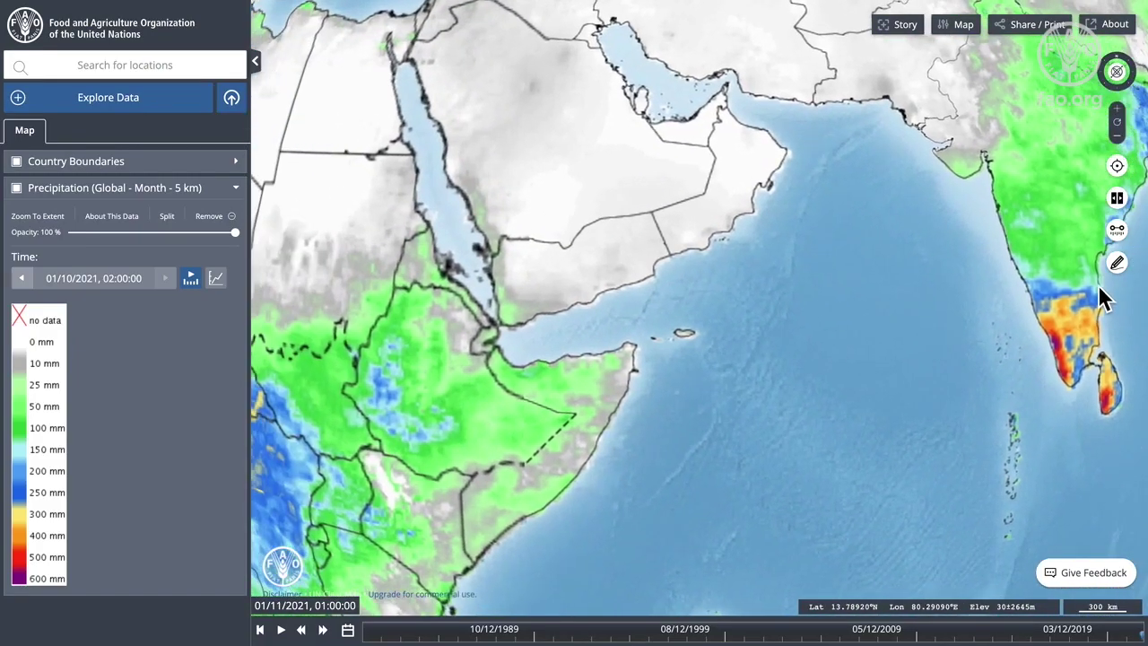
pyautogui.moveTo(450, 444); pyautogui.dragTo(813, 124)
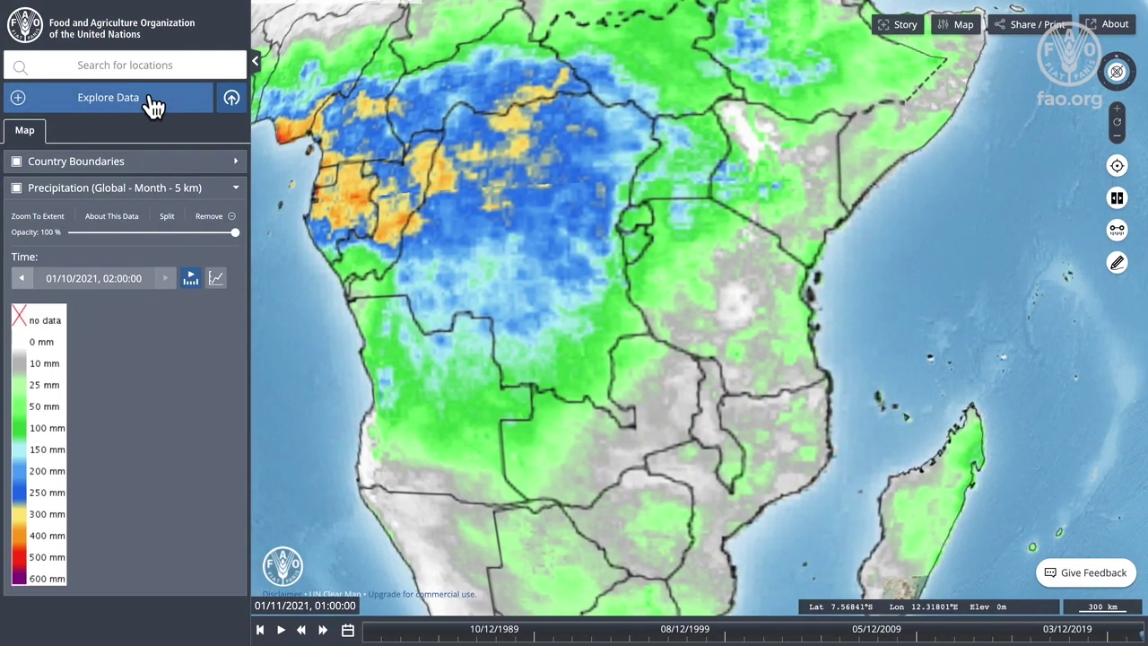
pyautogui.click(21, 280)
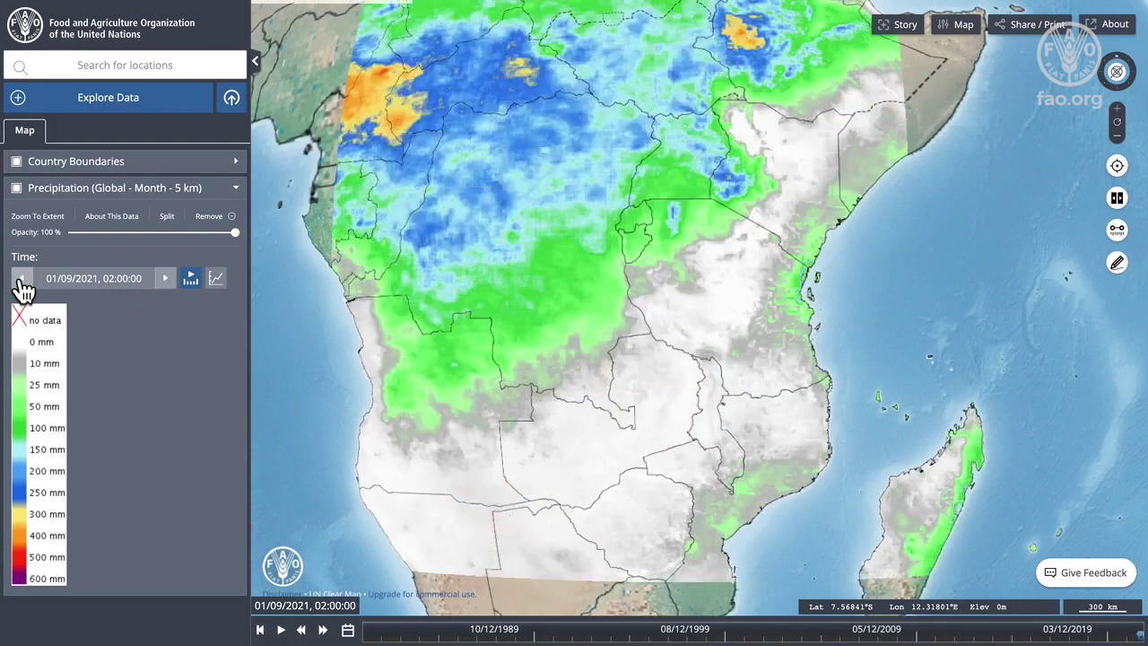
# Add Precipitation Long Term Monthly Average (Global - 5 km) and turn on split-screen comparison.
pyautogui.click(134, 103)
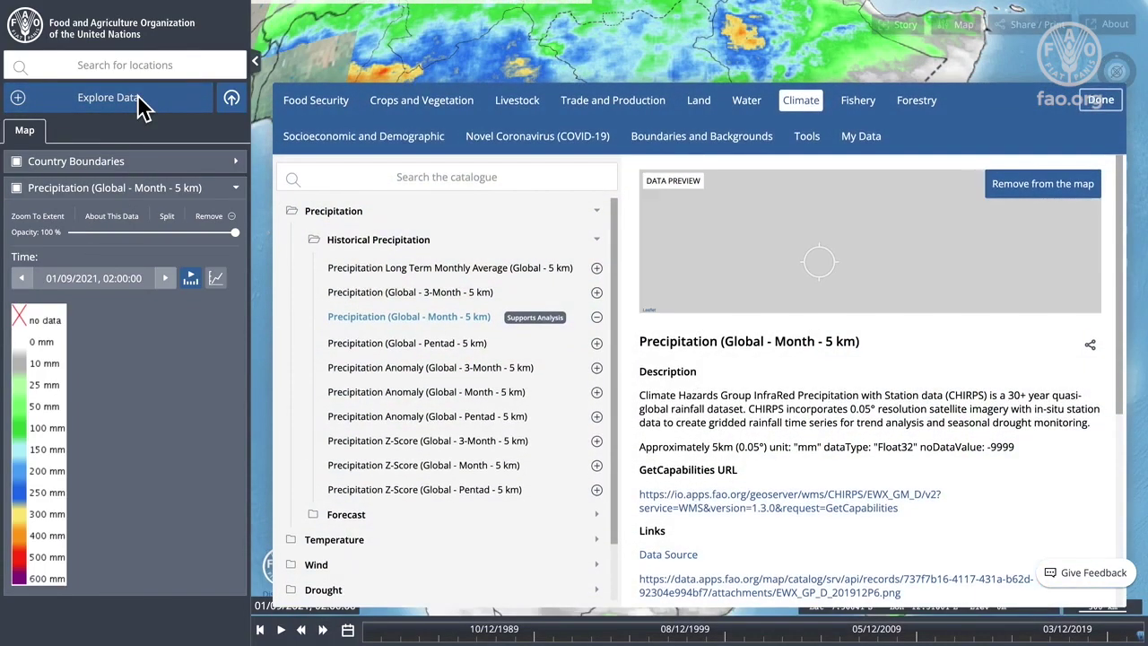
pyautogui.click(410, 276)
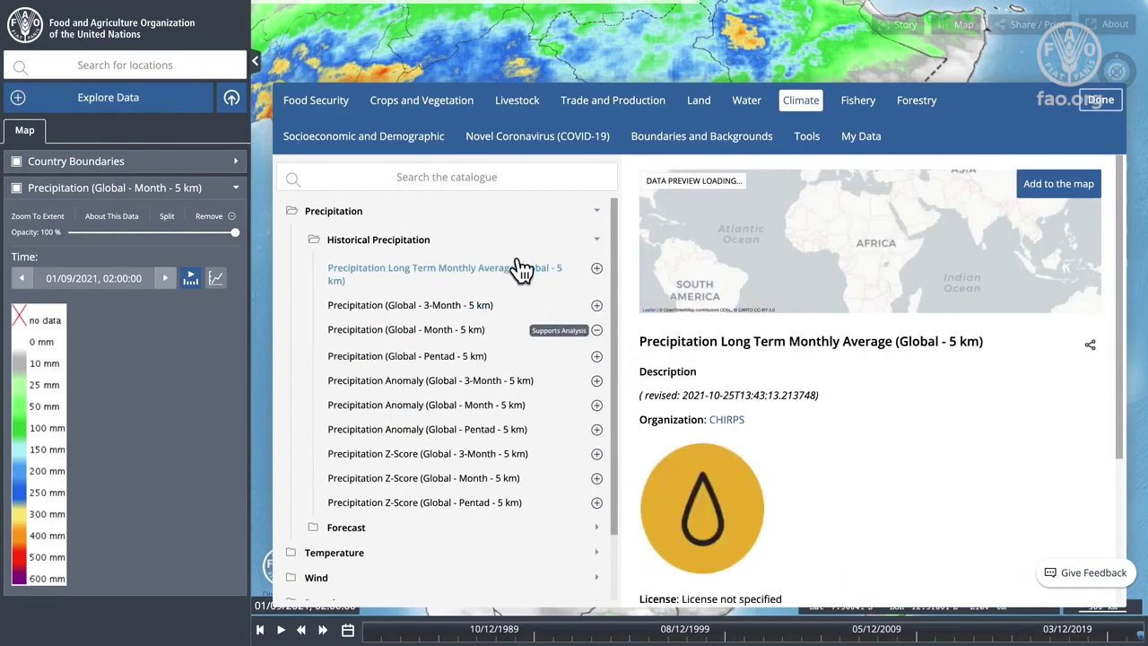
pyautogui.click(1061, 190)
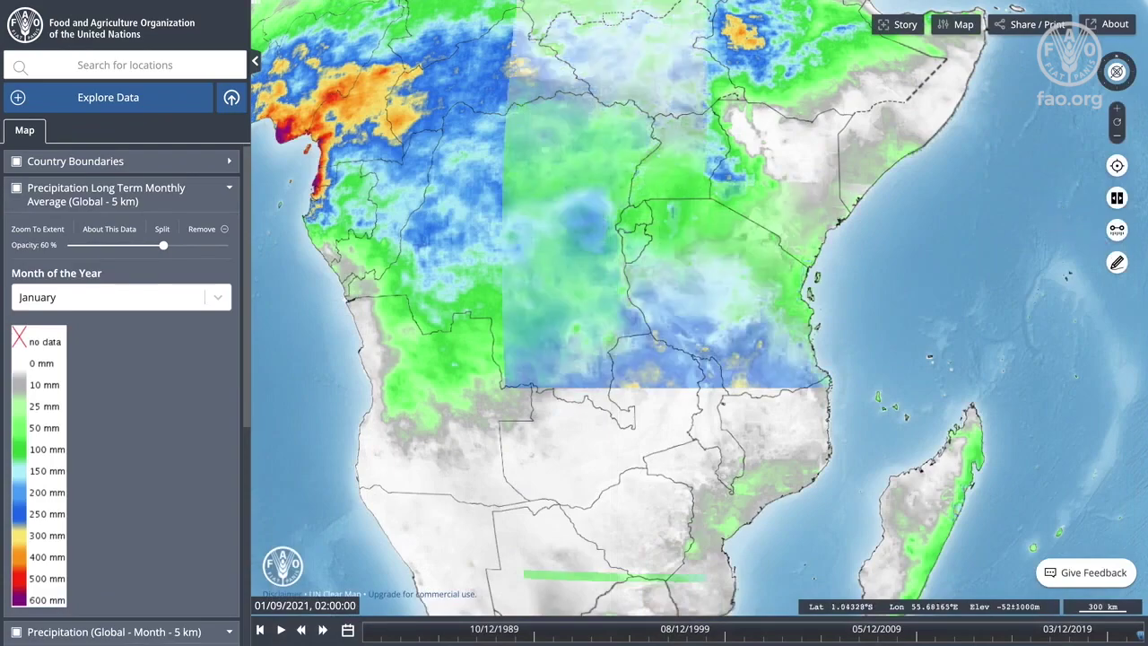
pyautogui.click(1117, 198)
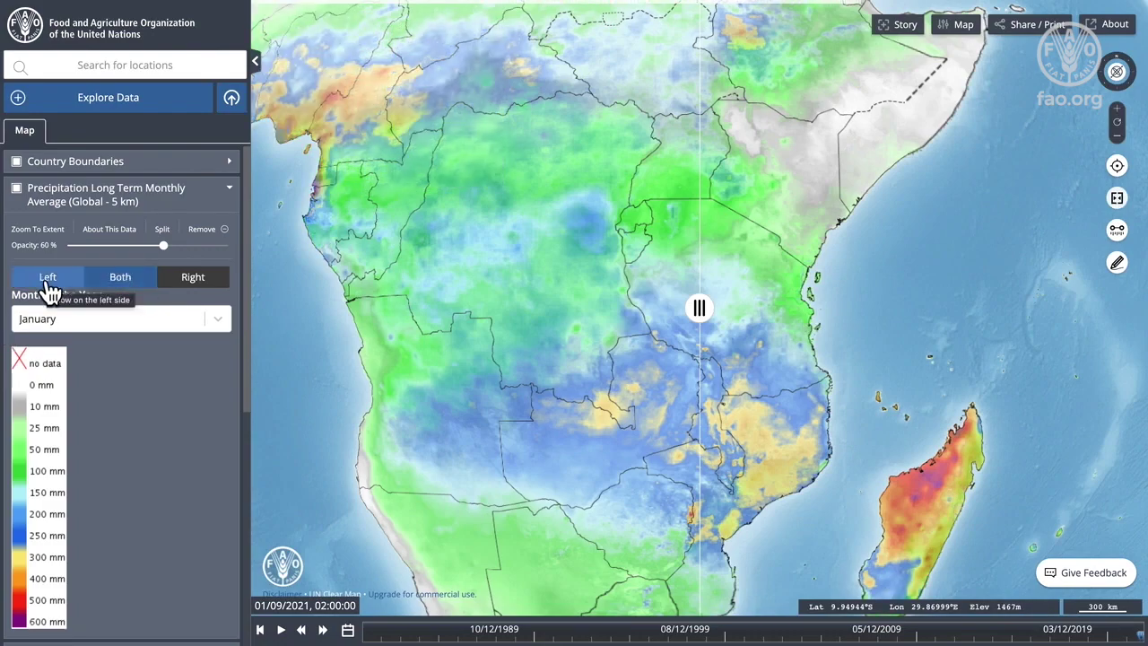
# Put the long-term average layer on the right and monthly precipitation on the left.
pyautogui.click(205, 283)
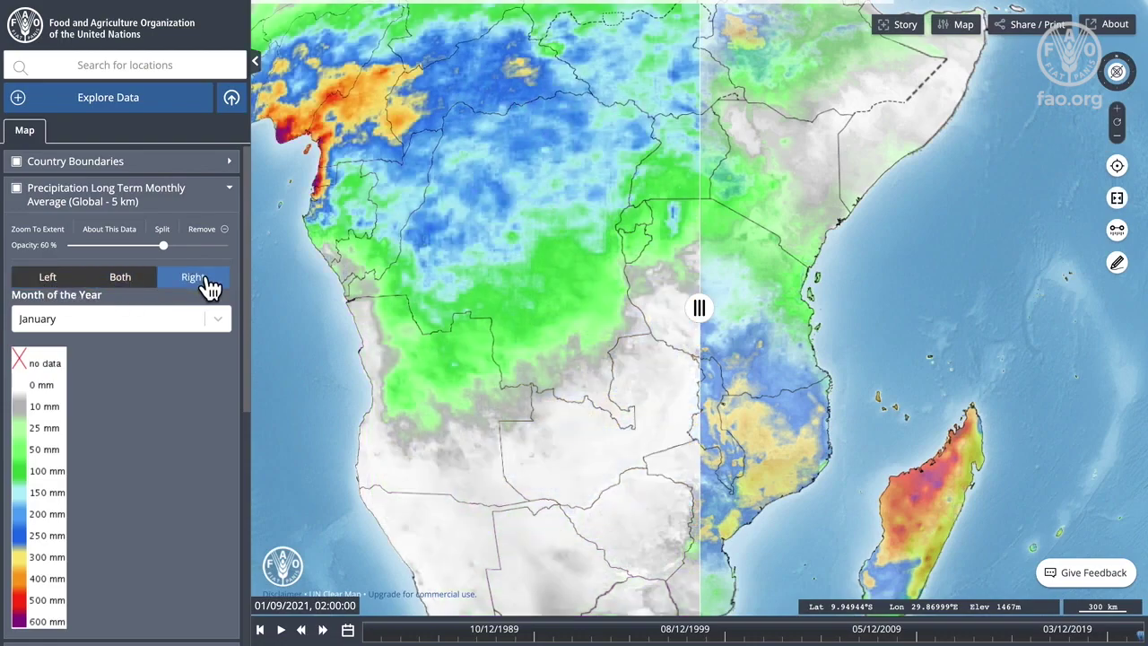
pyautogui.click(229, 193)
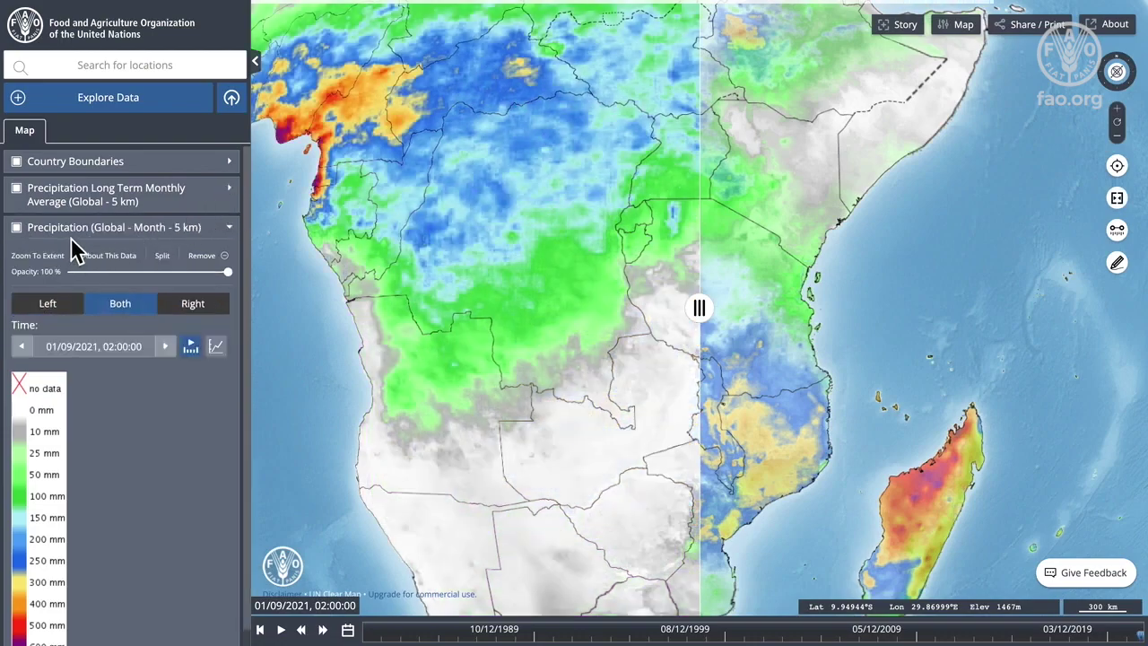
pyautogui.click(53, 304)
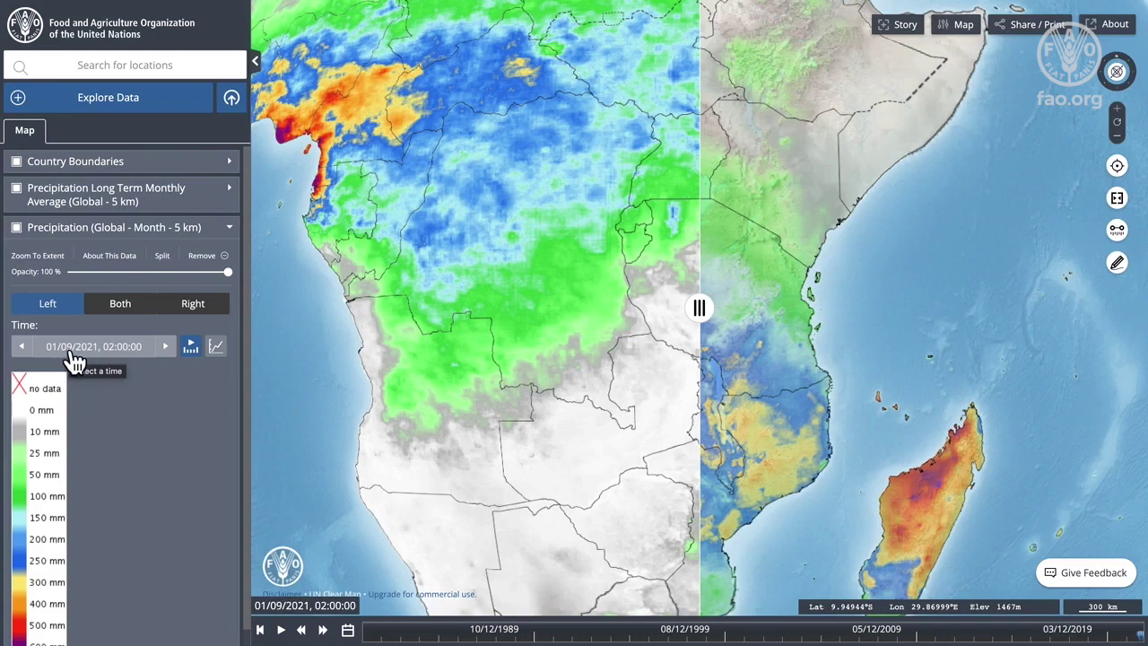
pyautogui.click(230, 230)
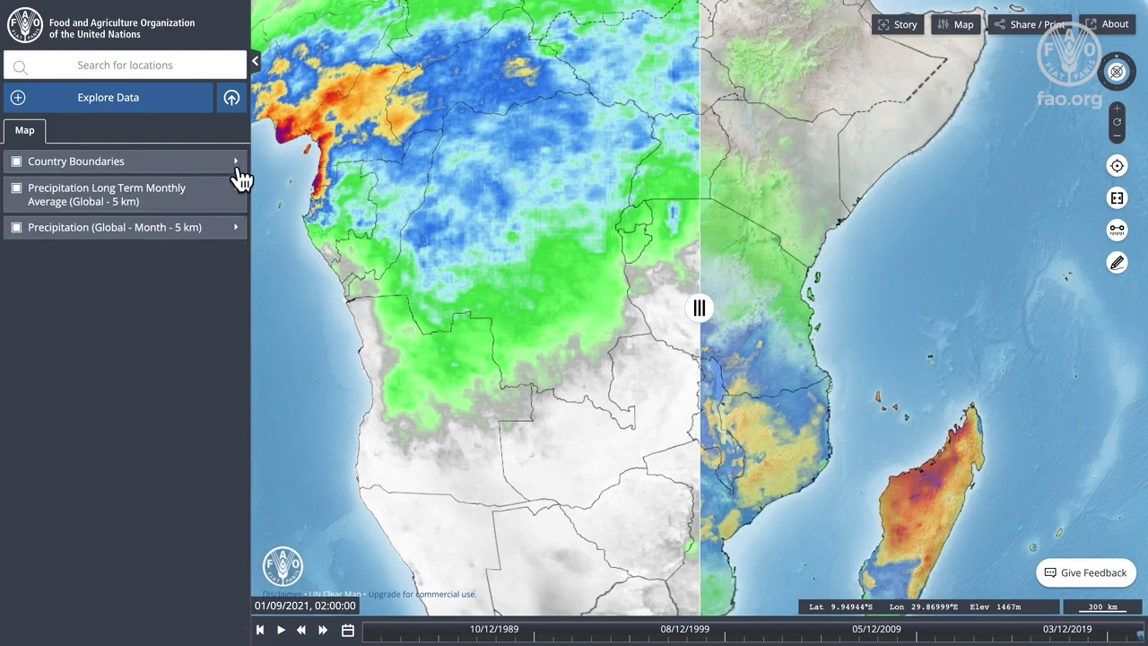
# Set the long-term average layer's Month of the Year to September.
pyautogui.click(234, 195)
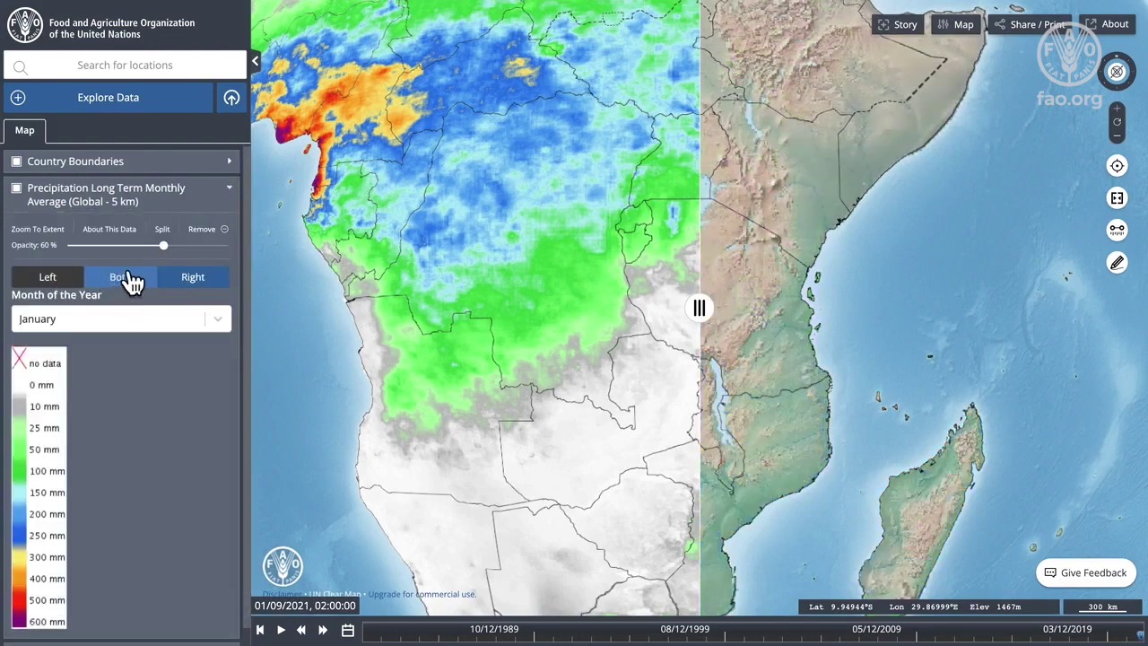
pyautogui.click(125, 328)
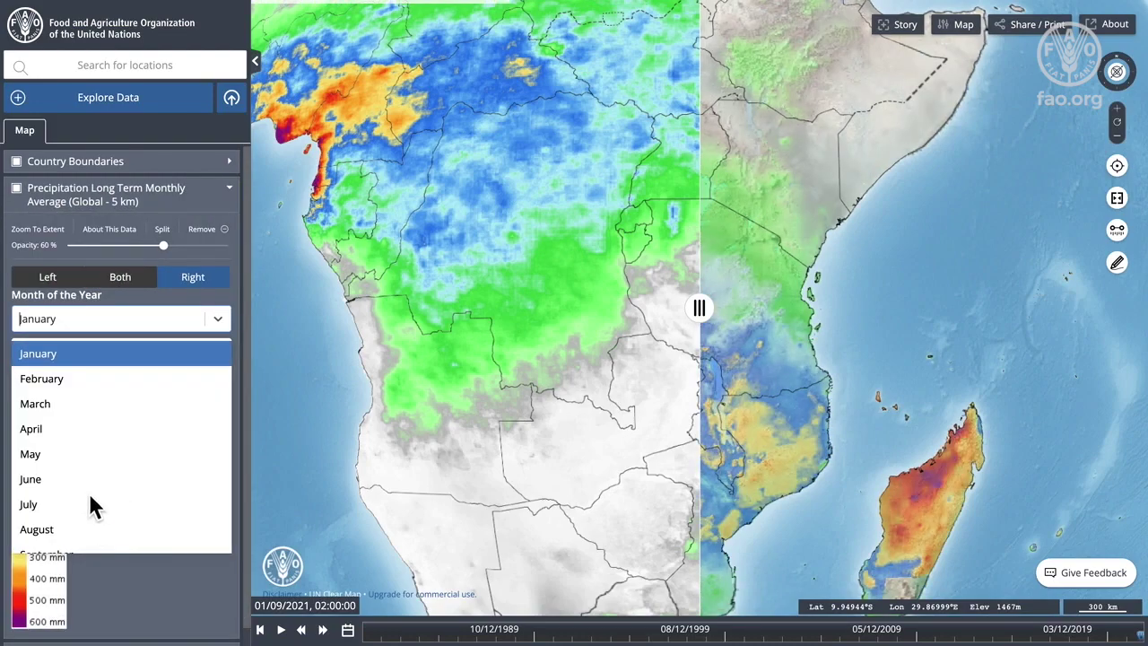
pyautogui.scroll(-2, 90, 493)
pyautogui.click(73, 518)
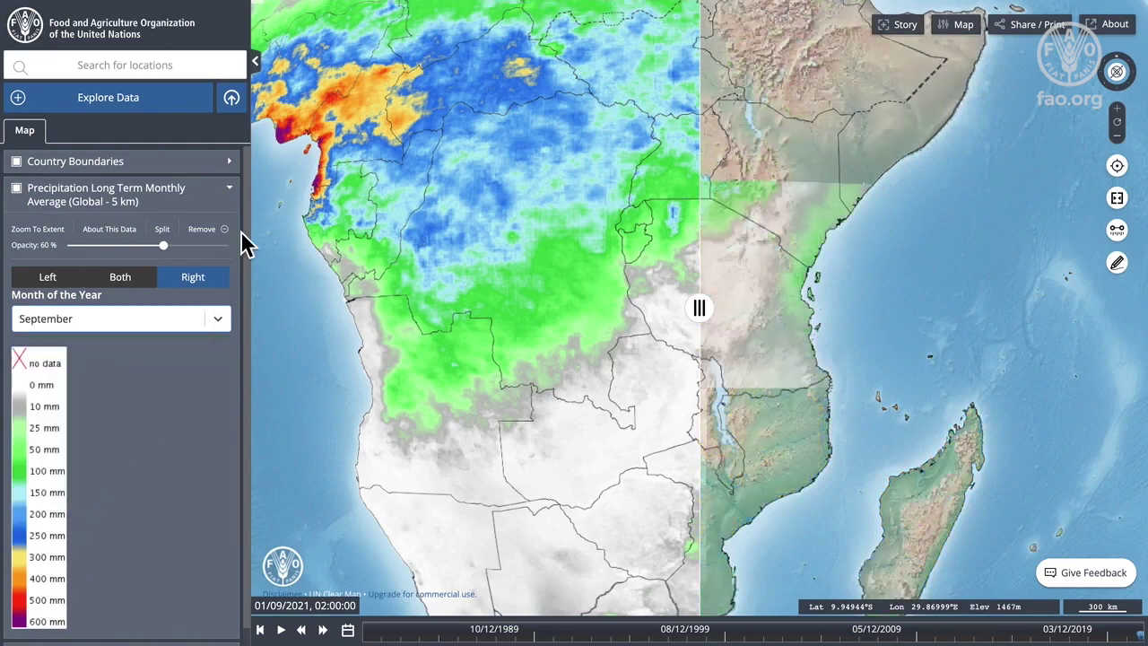
pyautogui.click(231, 189)
# Pan north to the Sahel and Horn of Africa and slide the divider to compare both layers.
pyautogui.moveTo(632, 387); pyautogui.dragTo(625, 476)
pyautogui.moveTo(704, 318); pyautogui.dragTo(771, 297)
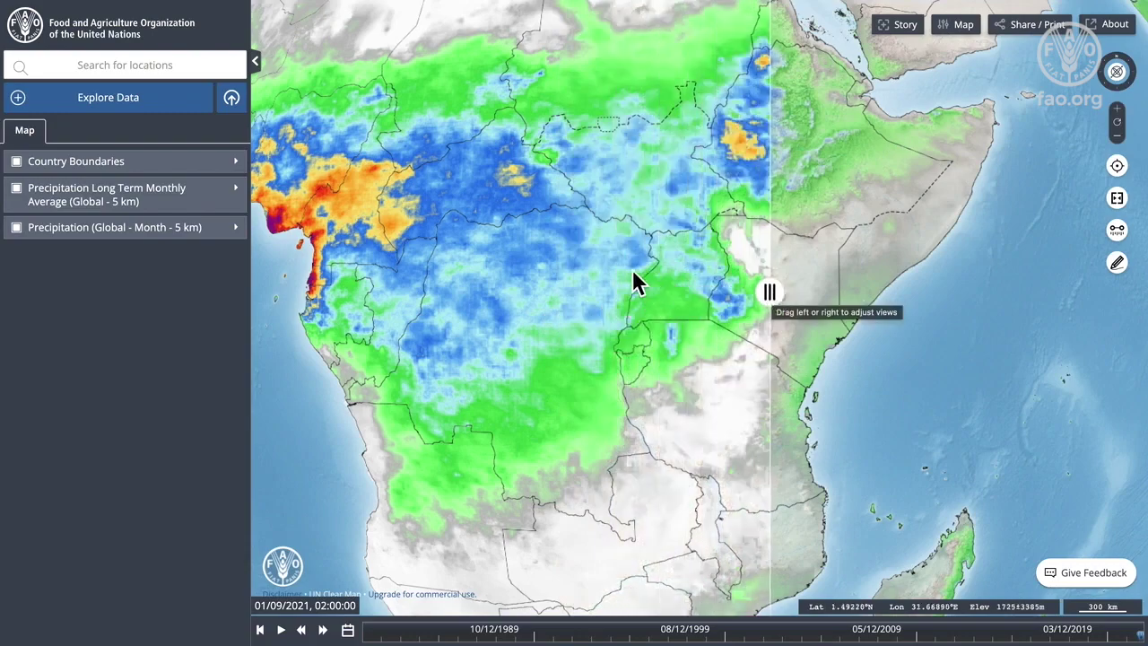
pyautogui.click(236, 193)
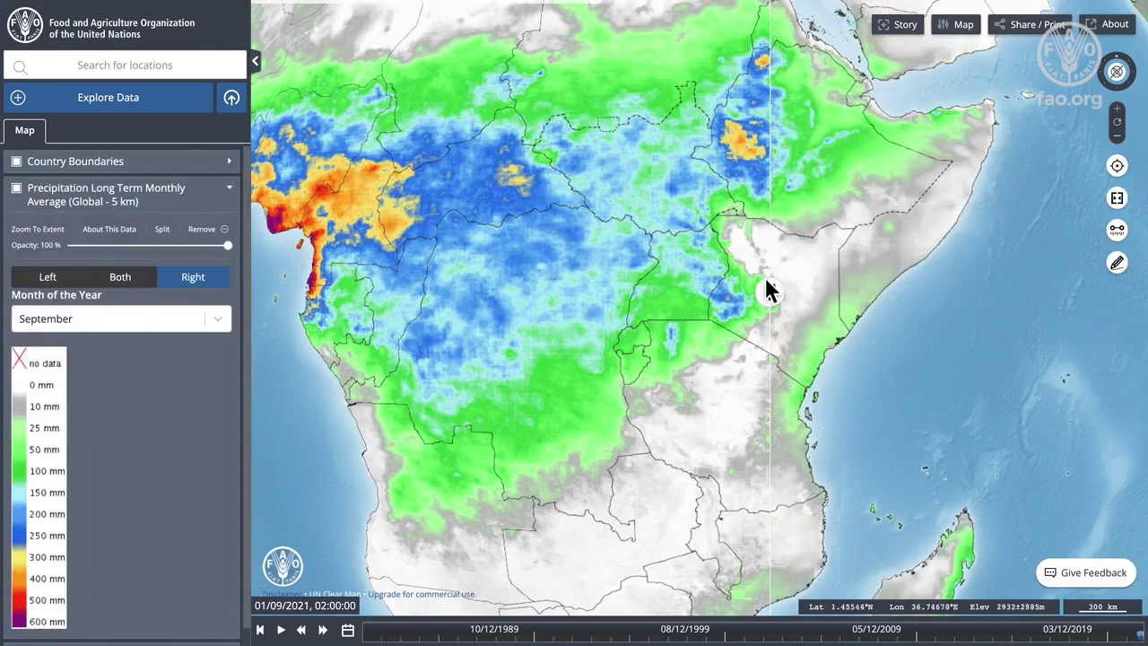
pyautogui.moveTo(777, 303); pyautogui.dragTo(676, 447)
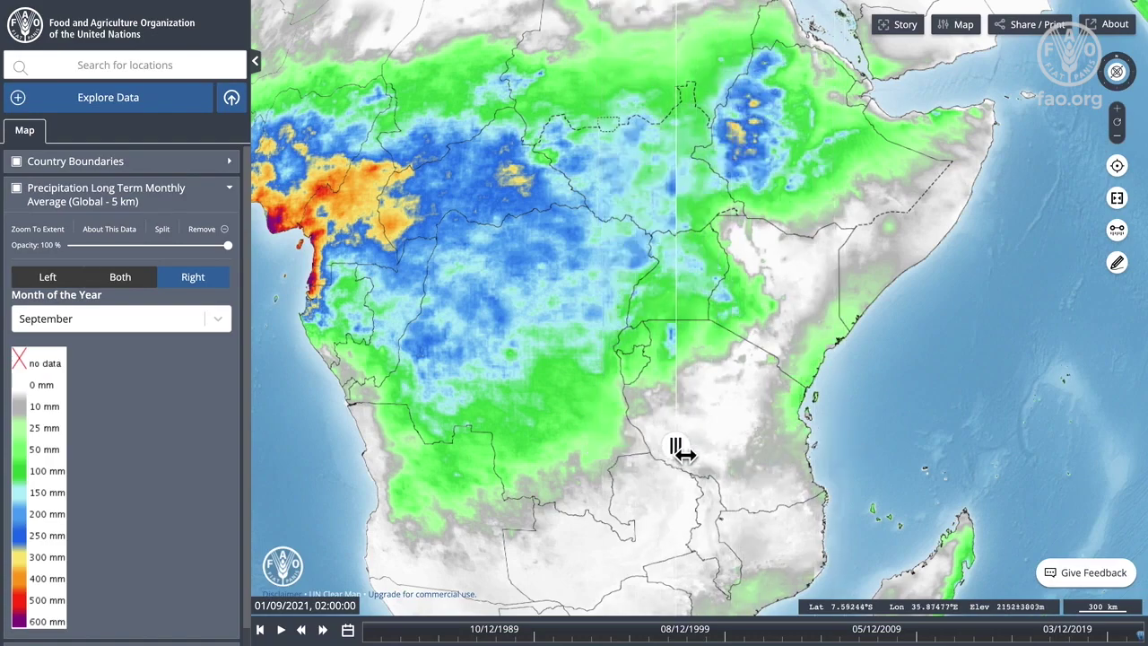